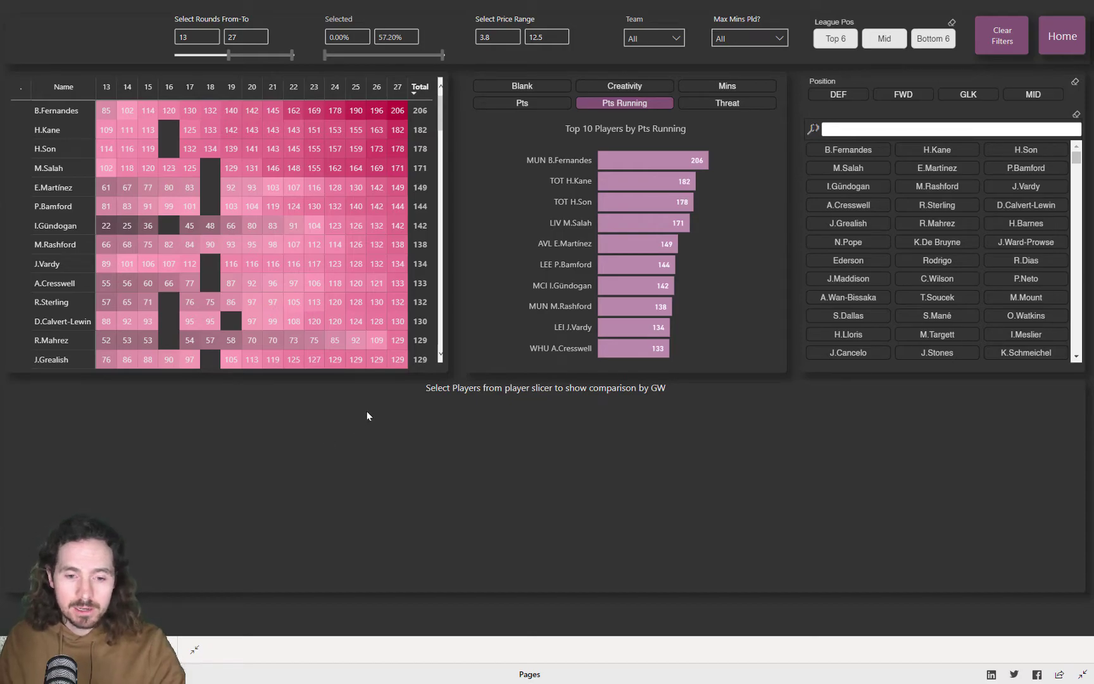
Step: Pick B.Fernandes, H.Kane, H.Son, M.Salah, E.Martinez and P.Bamford in the player slicer
click(848, 149)
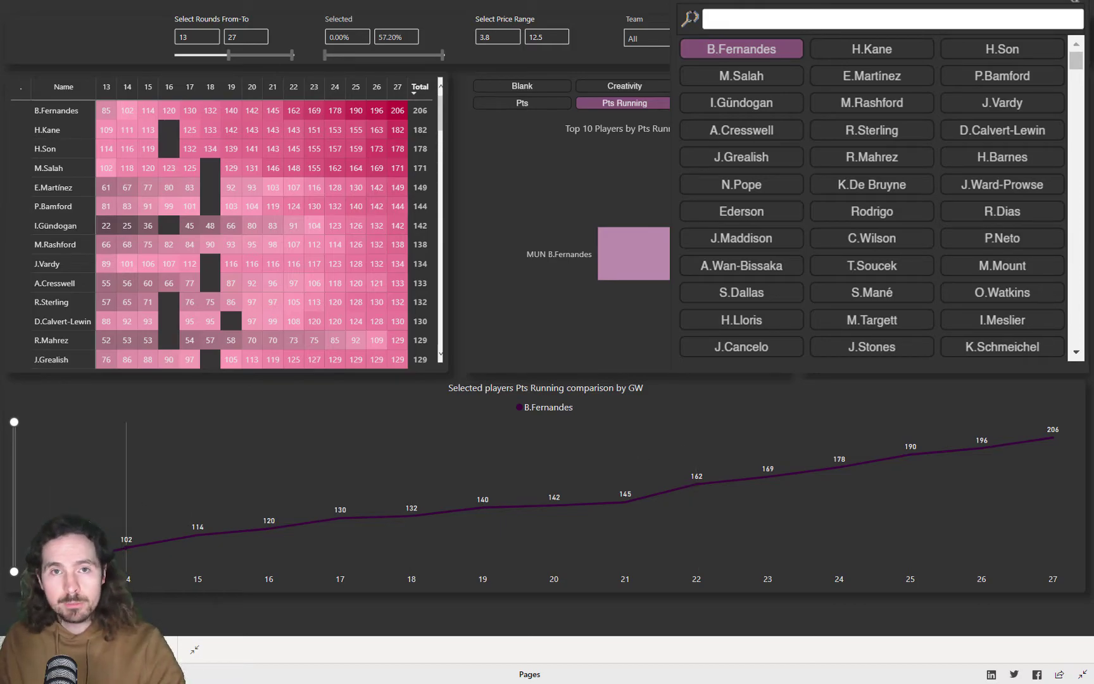
mouse_move(1072, 473)
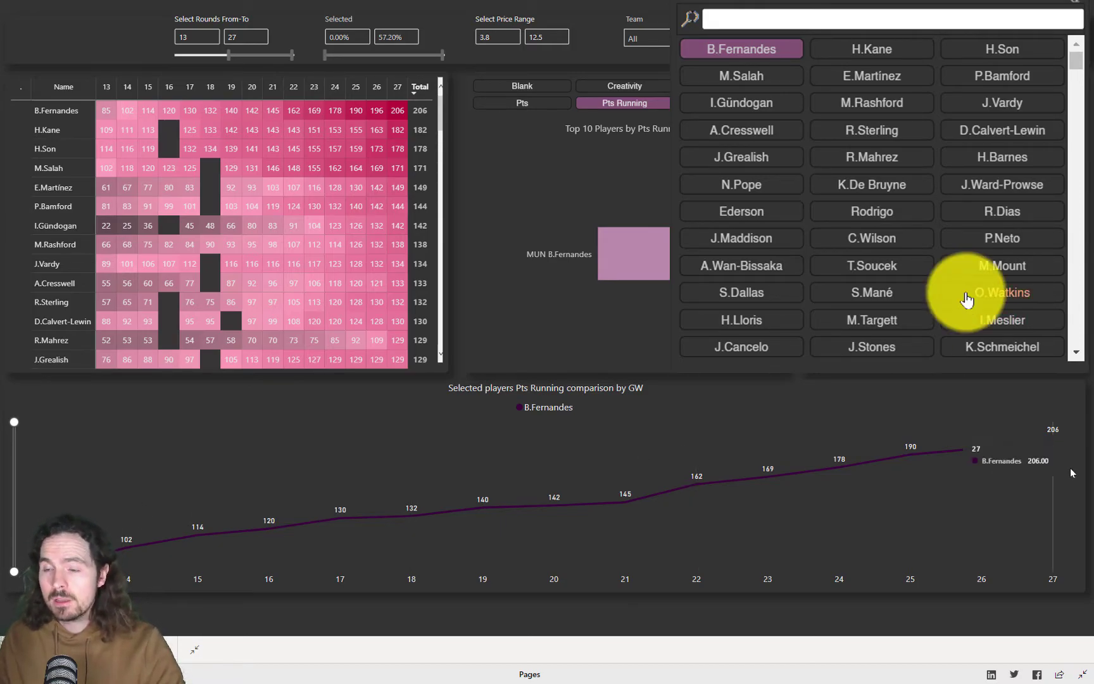
click(882, 57)
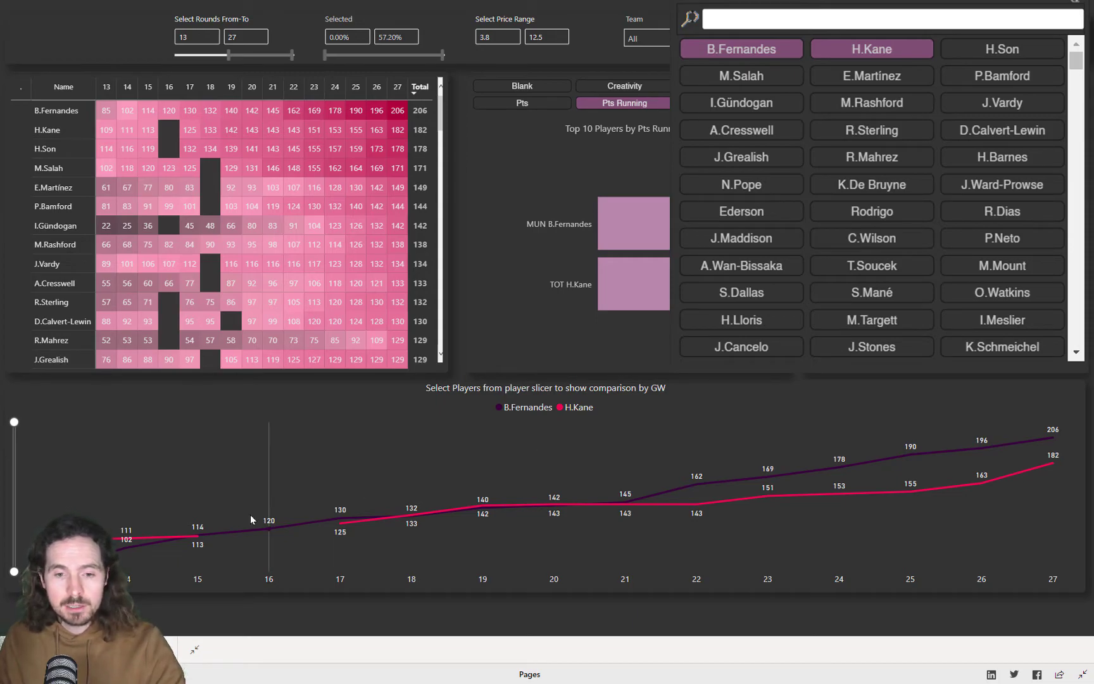
click(973, 63)
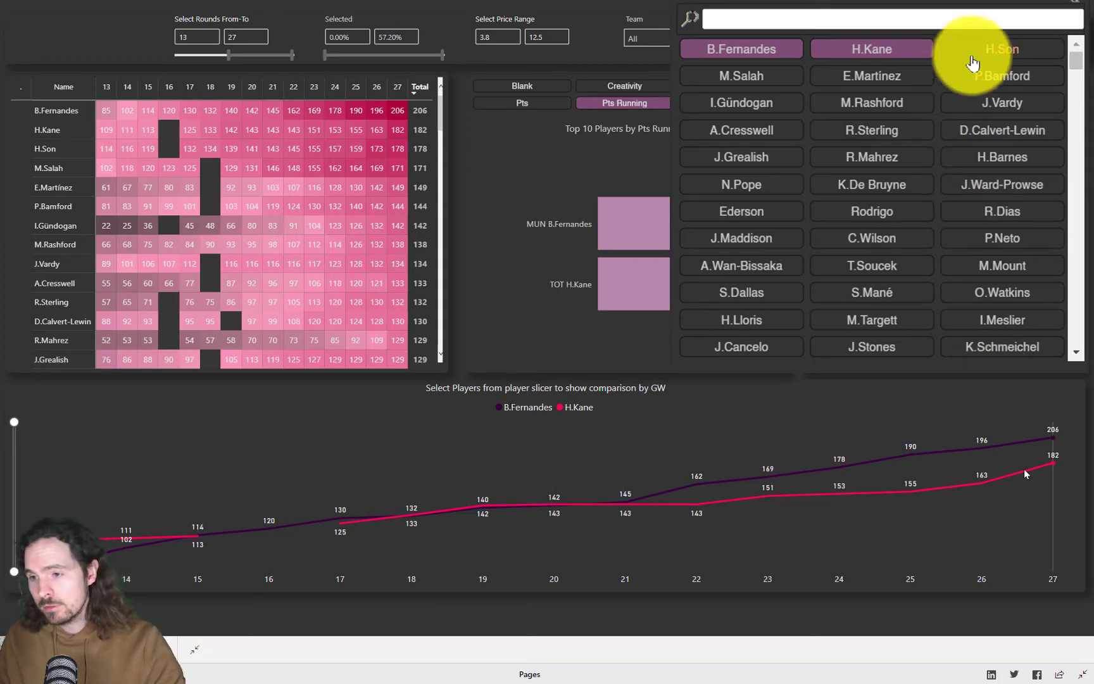
click(773, 79)
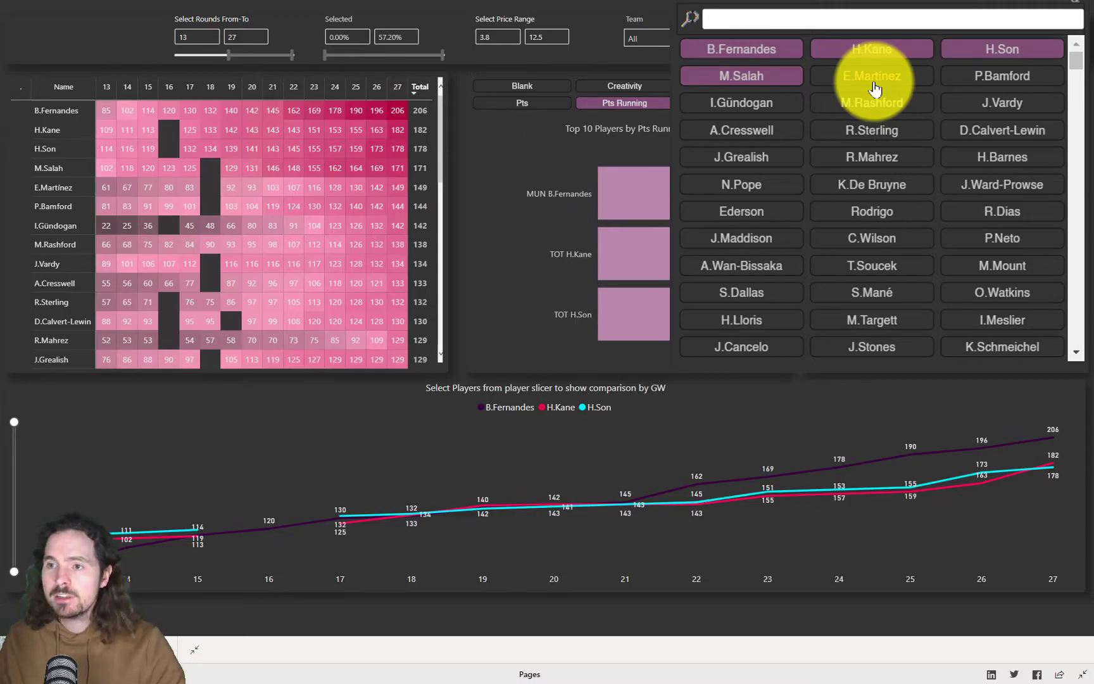
click(874, 82)
click(974, 85)
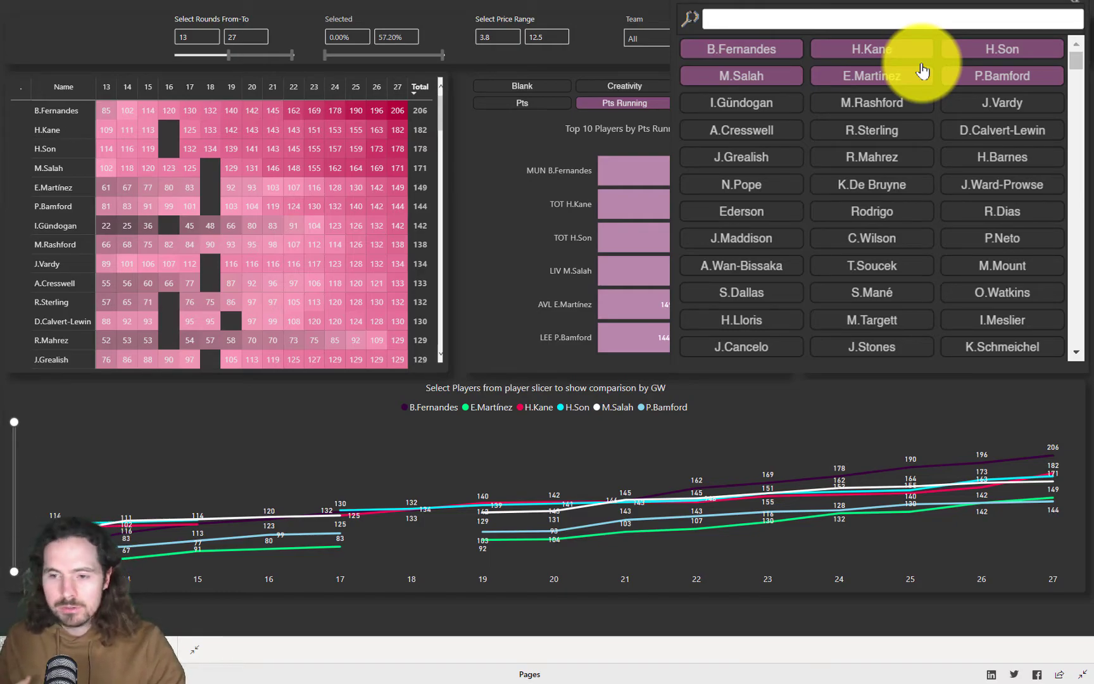
Step: Clear all player picks, then reselect B.Fernandes, H.Kane and H.Son for the comparison
click(1075, 7)
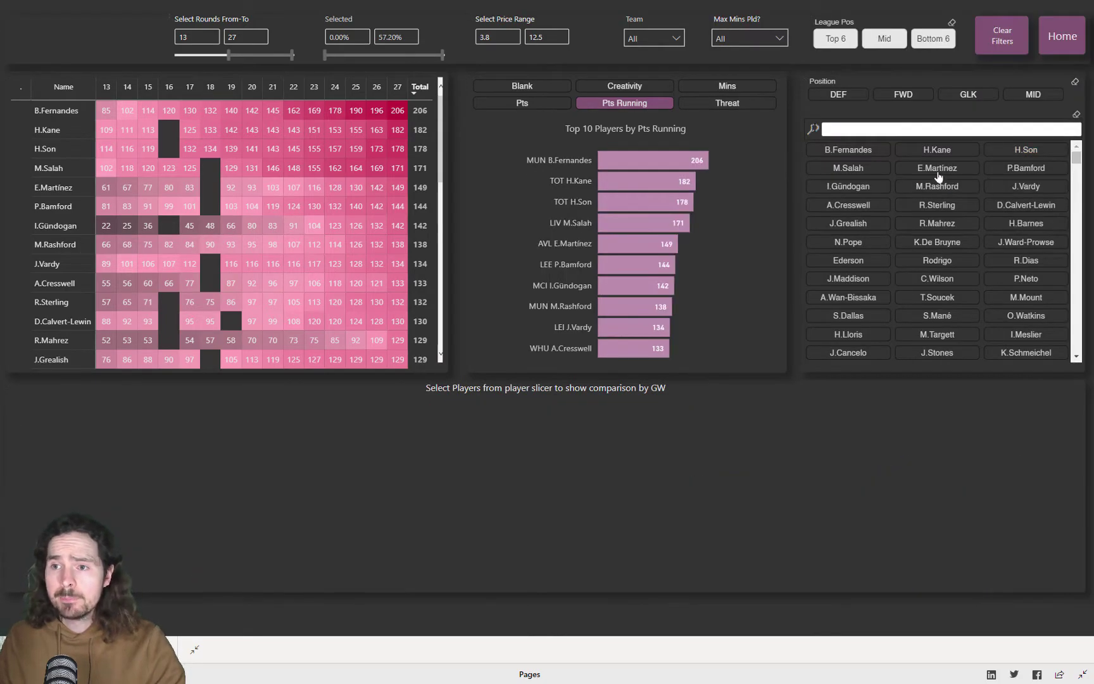
click(886, 155)
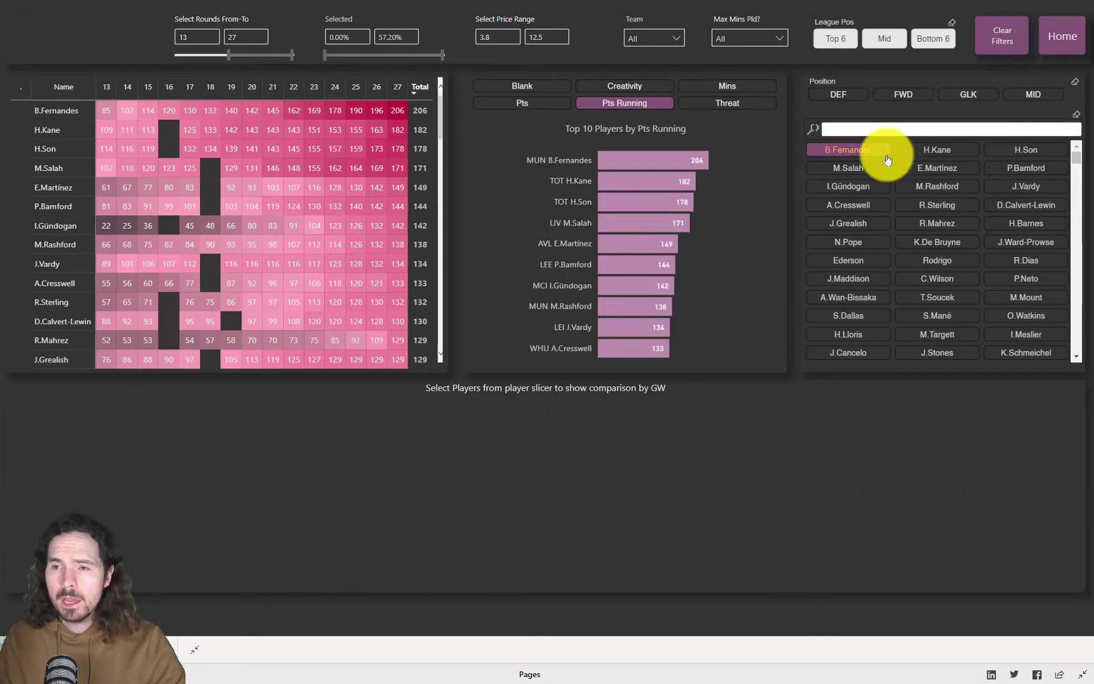
click(931, 157)
click(1021, 151)
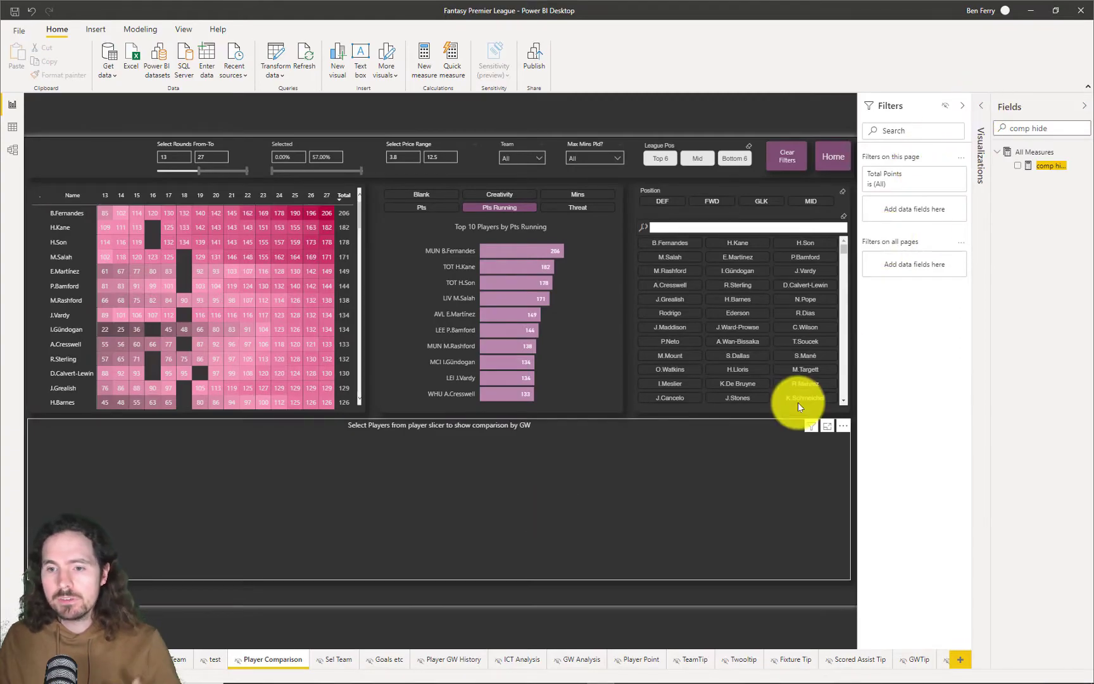
Step: Select the comparison chart and show the comp hide measure's formula next to its filter
click(775, 462)
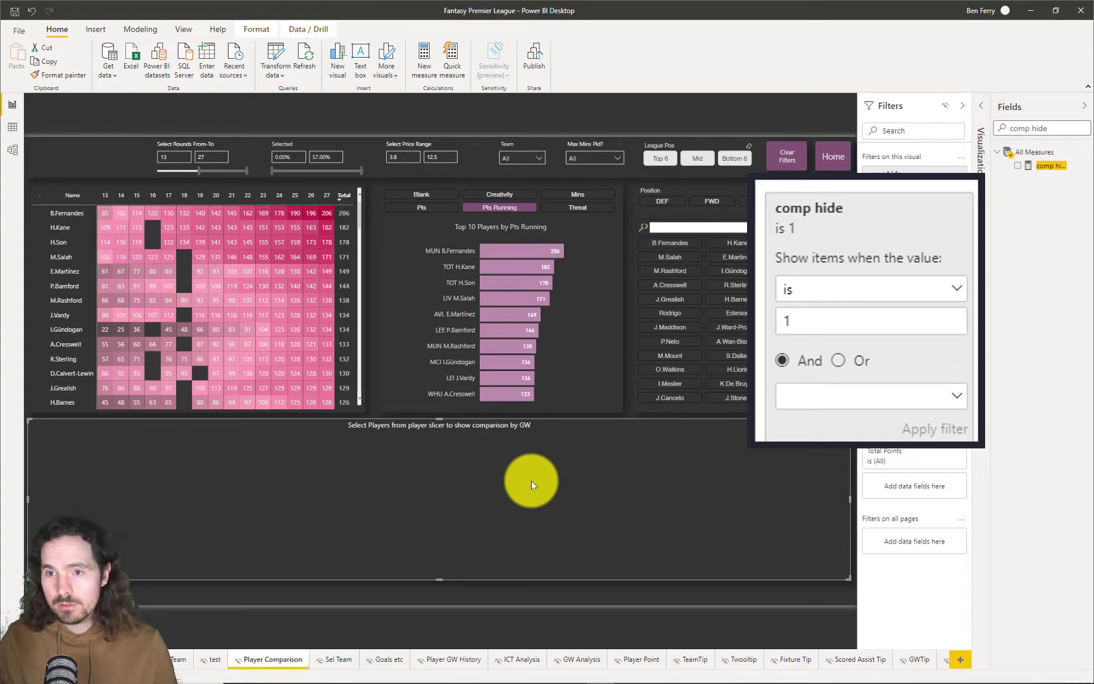
click(1053, 166)
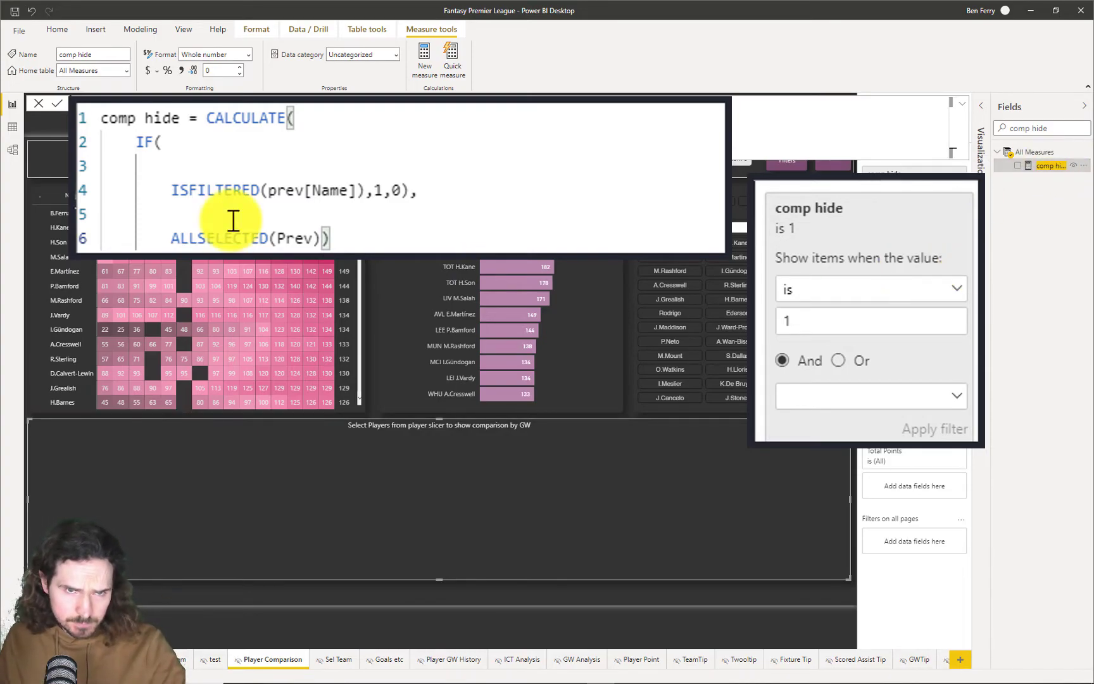
click(163, 193)
click(480, 200)
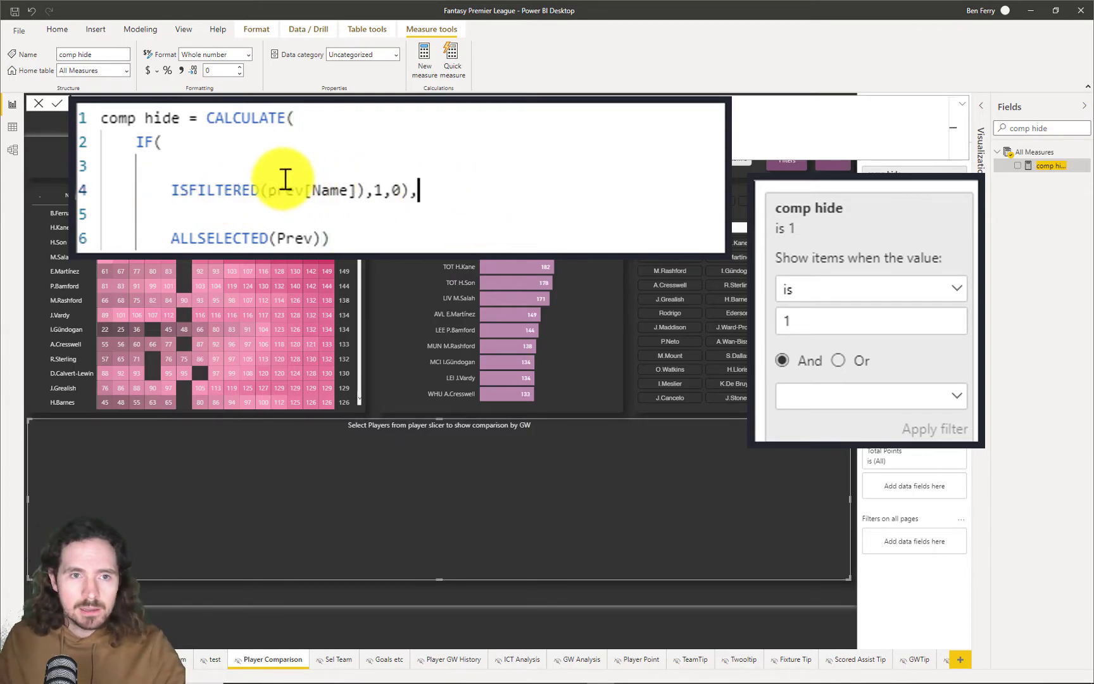
click(262, 183)
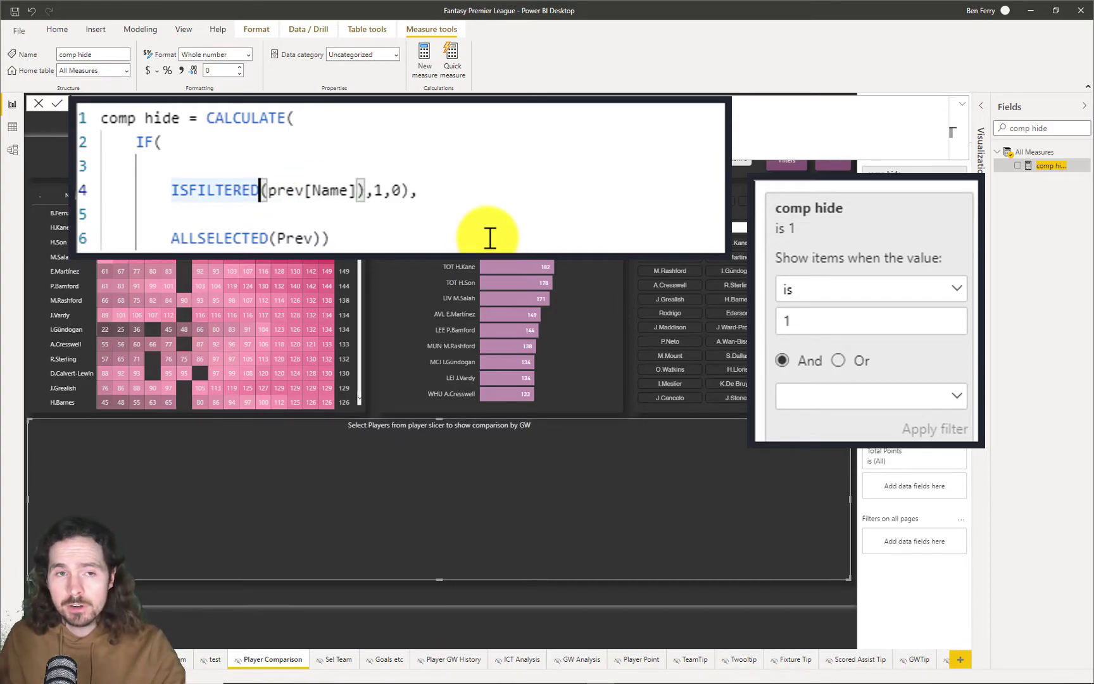
click(379, 191)
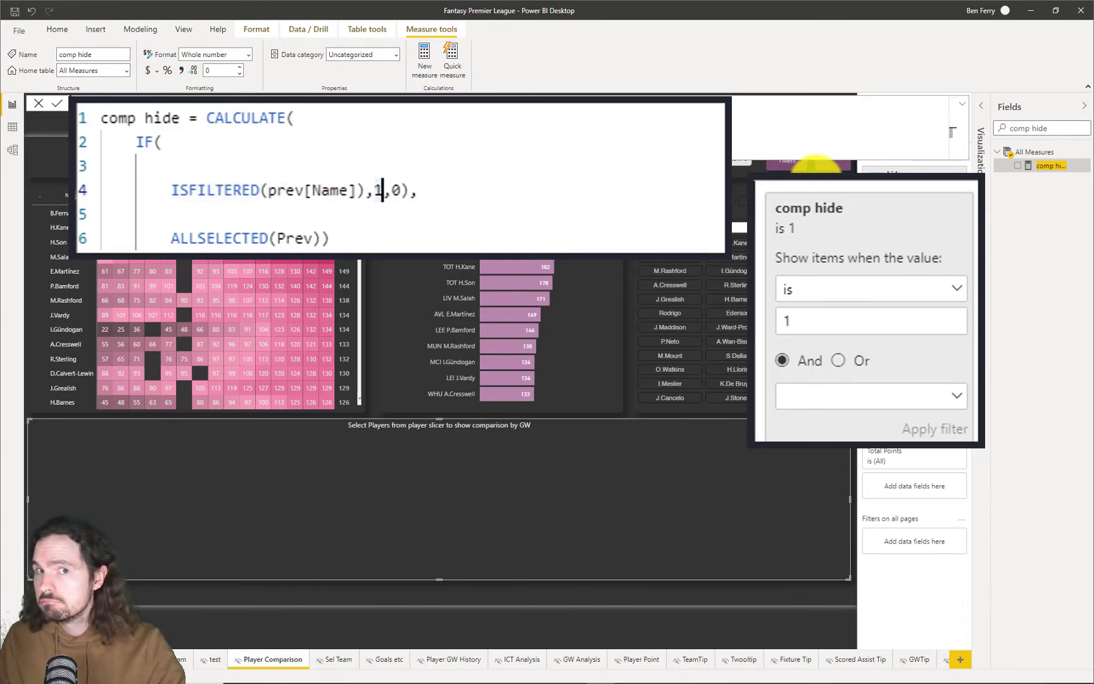
click(398, 190)
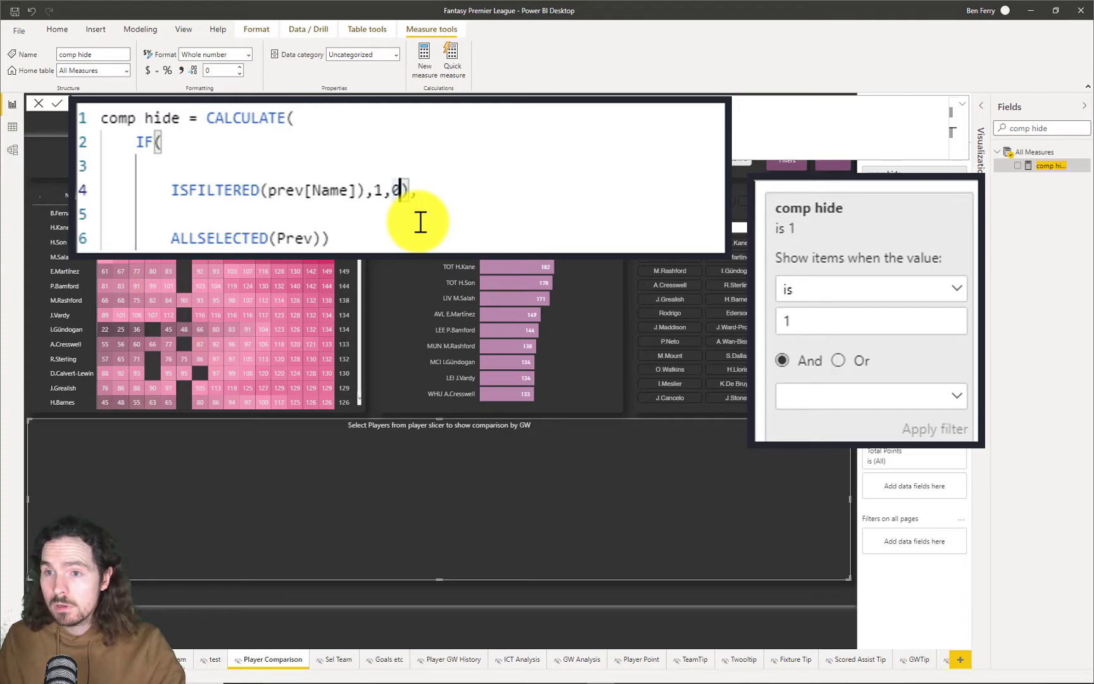
click(373, 190)
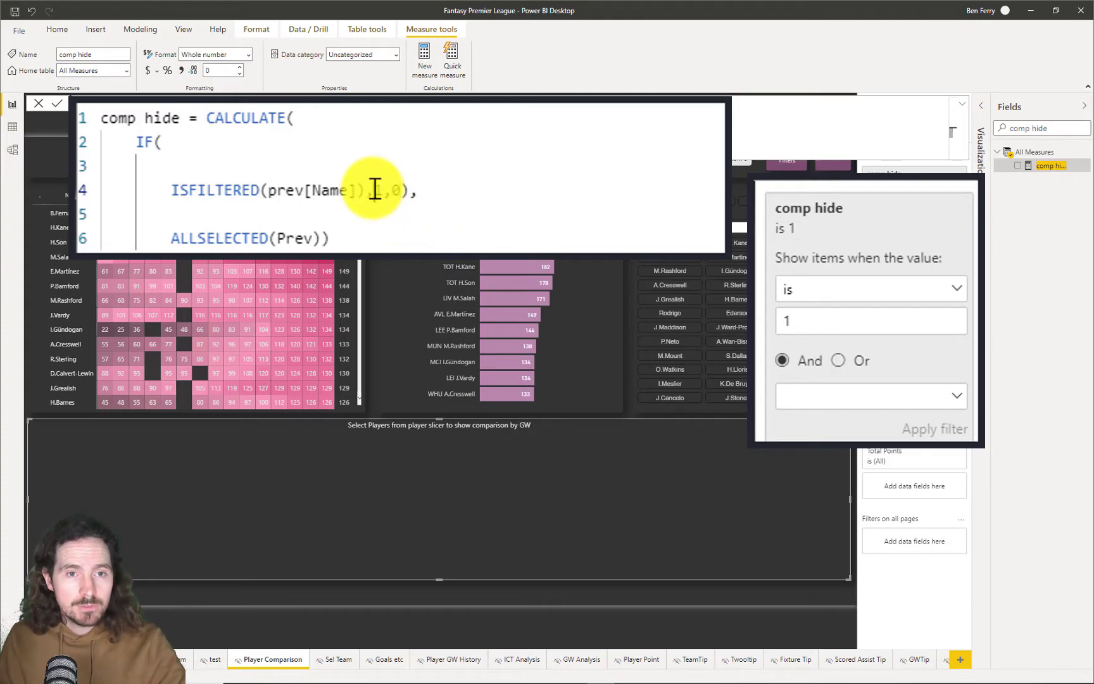
click(882, 318)
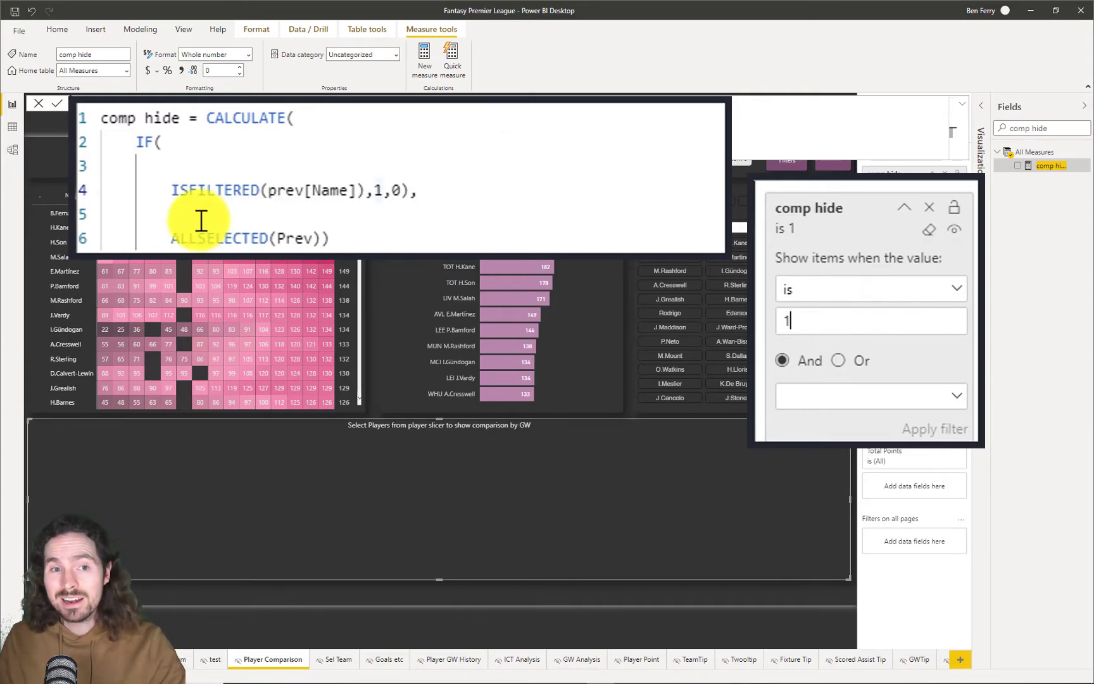
click(223, 190)
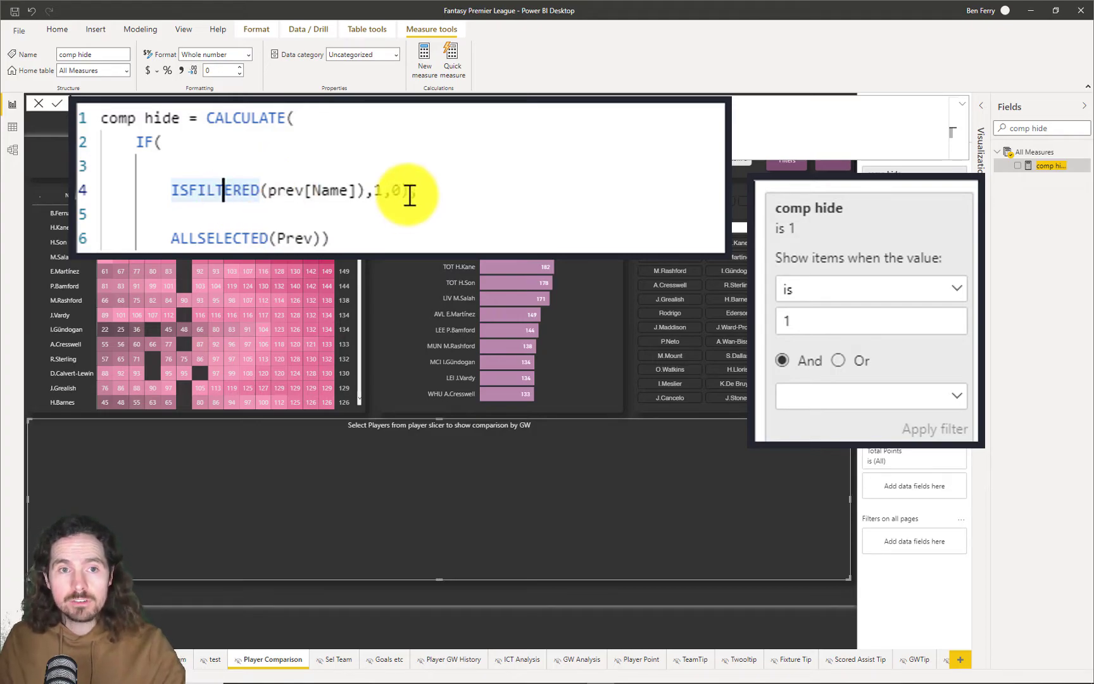
click(382, 190)
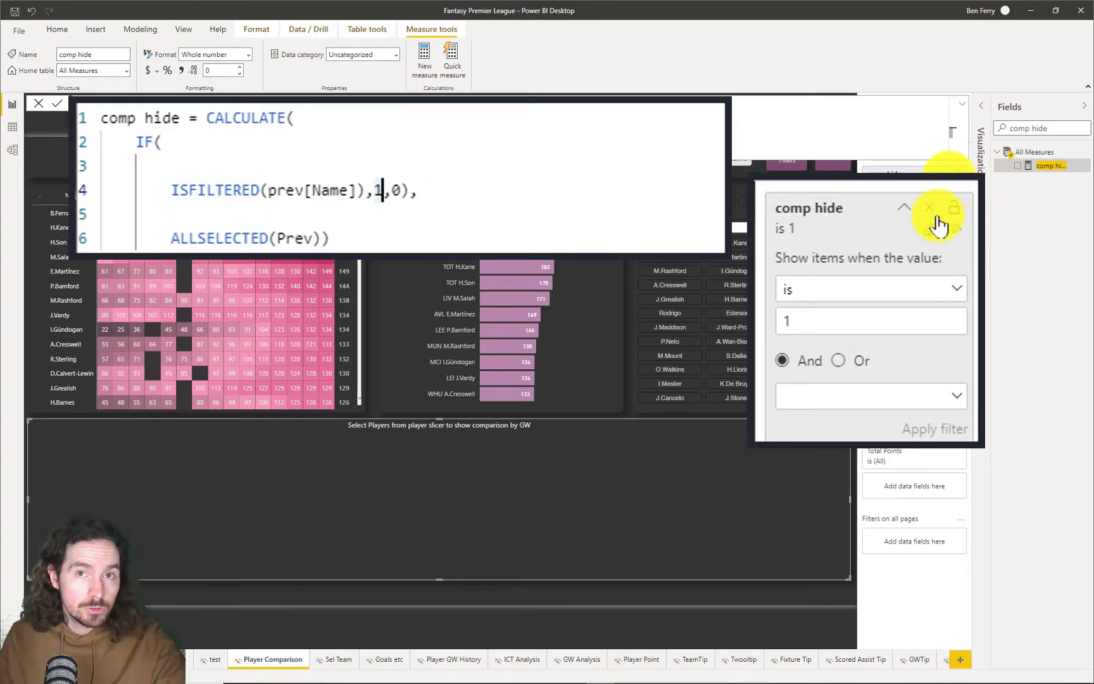
Step: Remove the comp hide filter, then test picking B.Fernandes, H.Kane and H.Son and clearing them
click(930, 231)
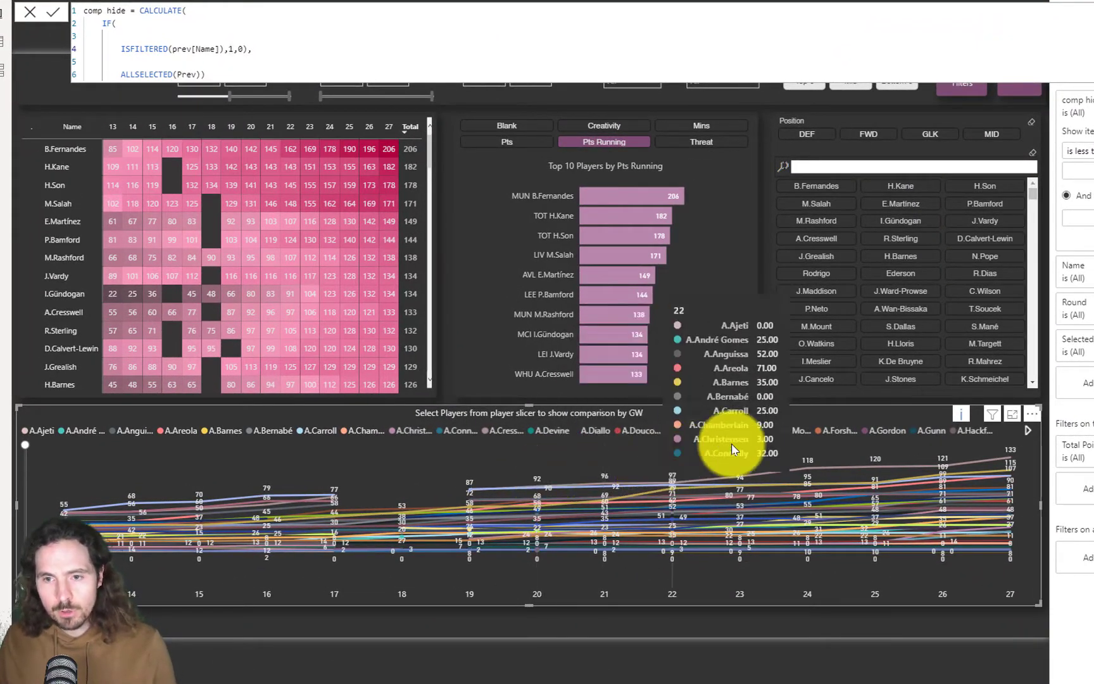
click(815, 187)
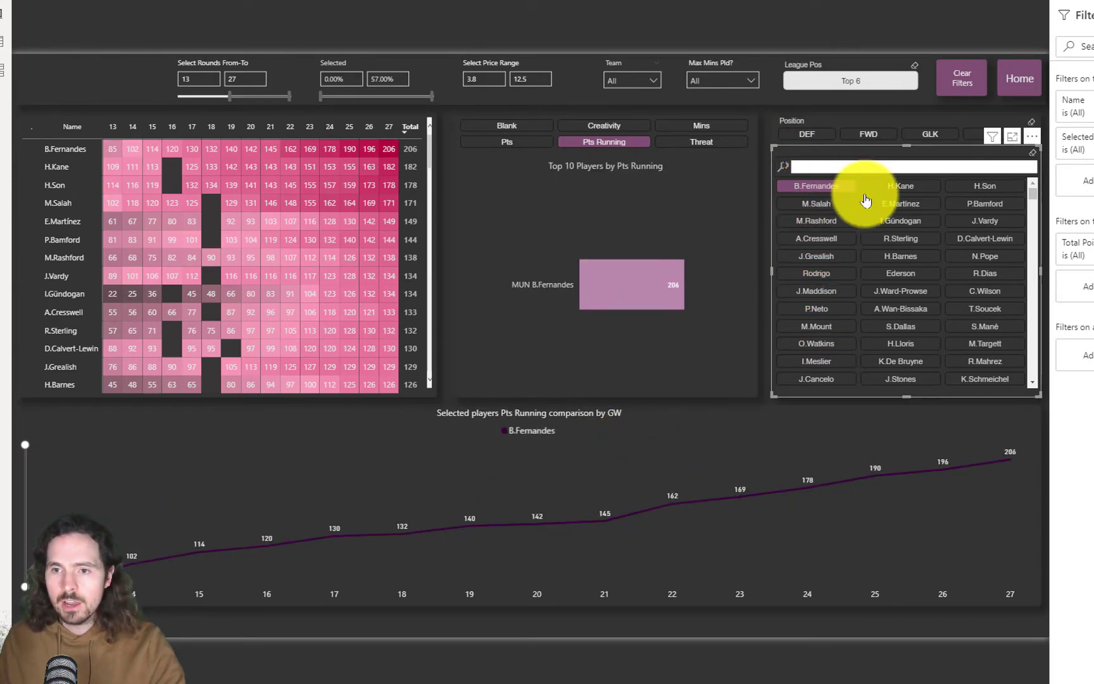
click(902, 187)
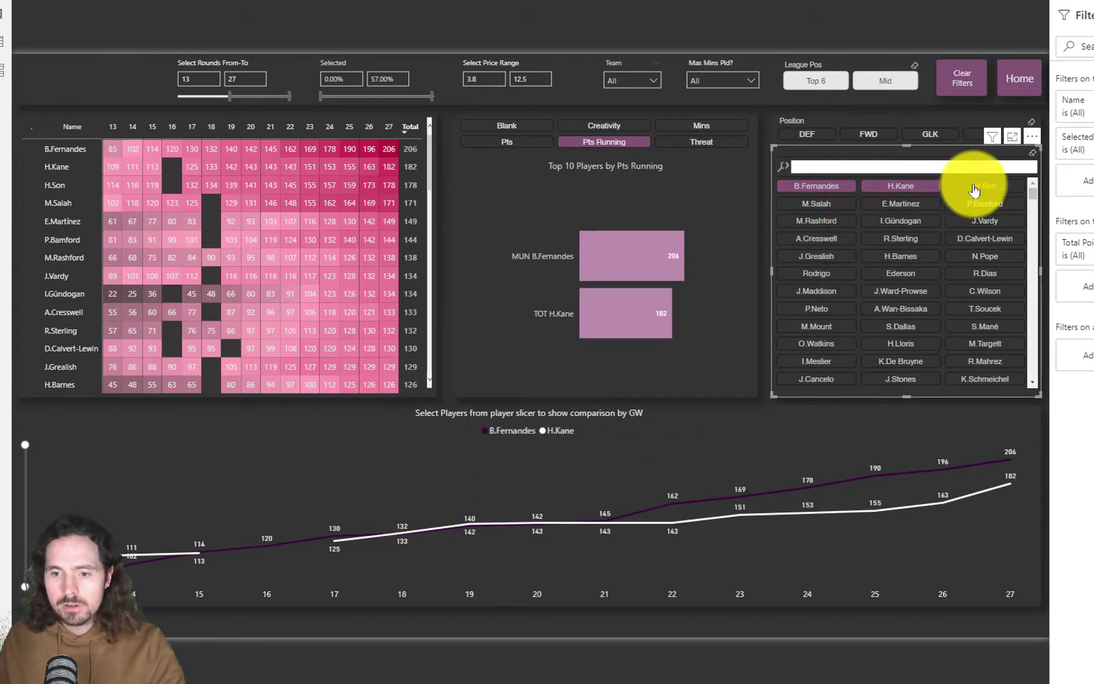
click(977, 189)
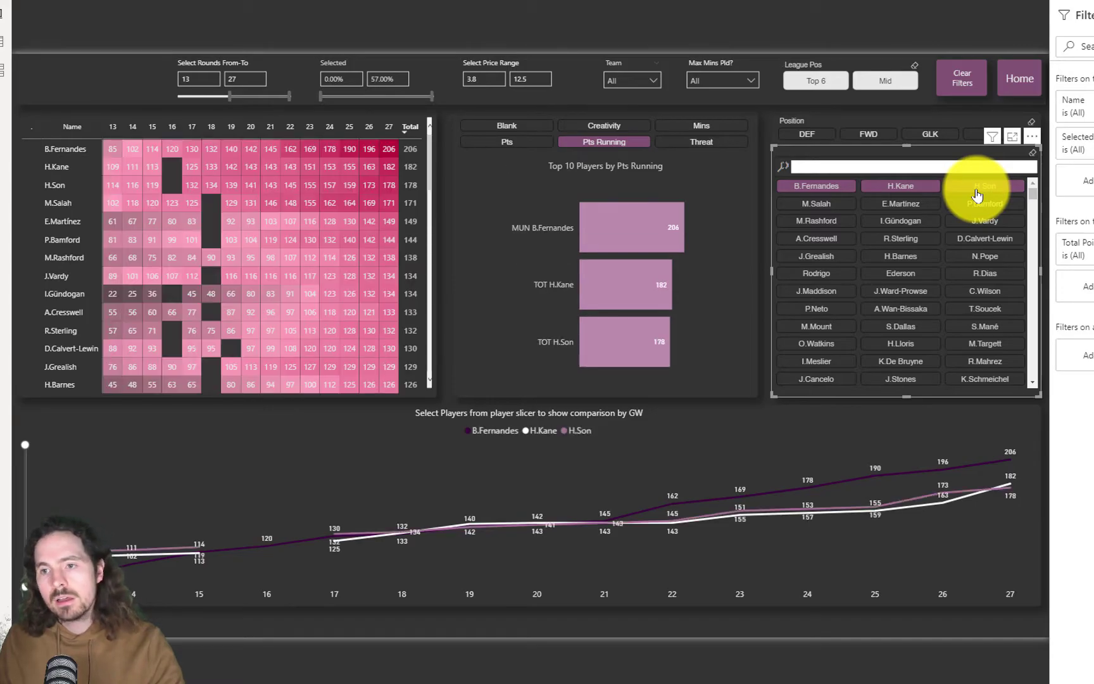
click(1033, 157)
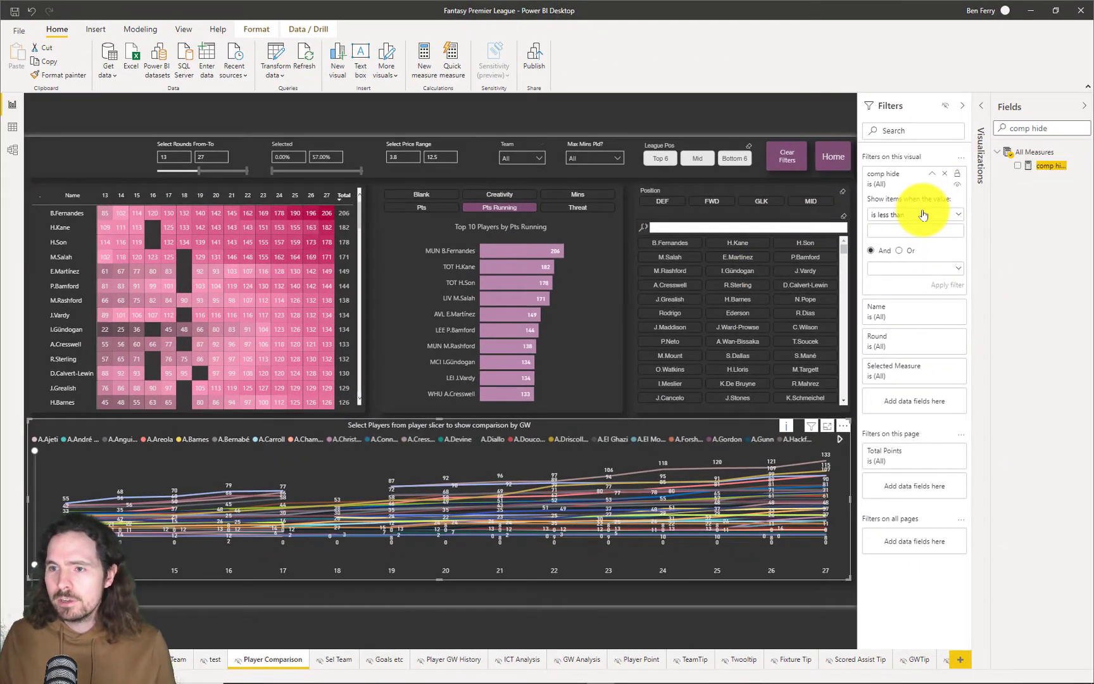
Step: Re-apply the line chart's comp hide filter as 'is 1' and show the measure's formula
click(923, 215)
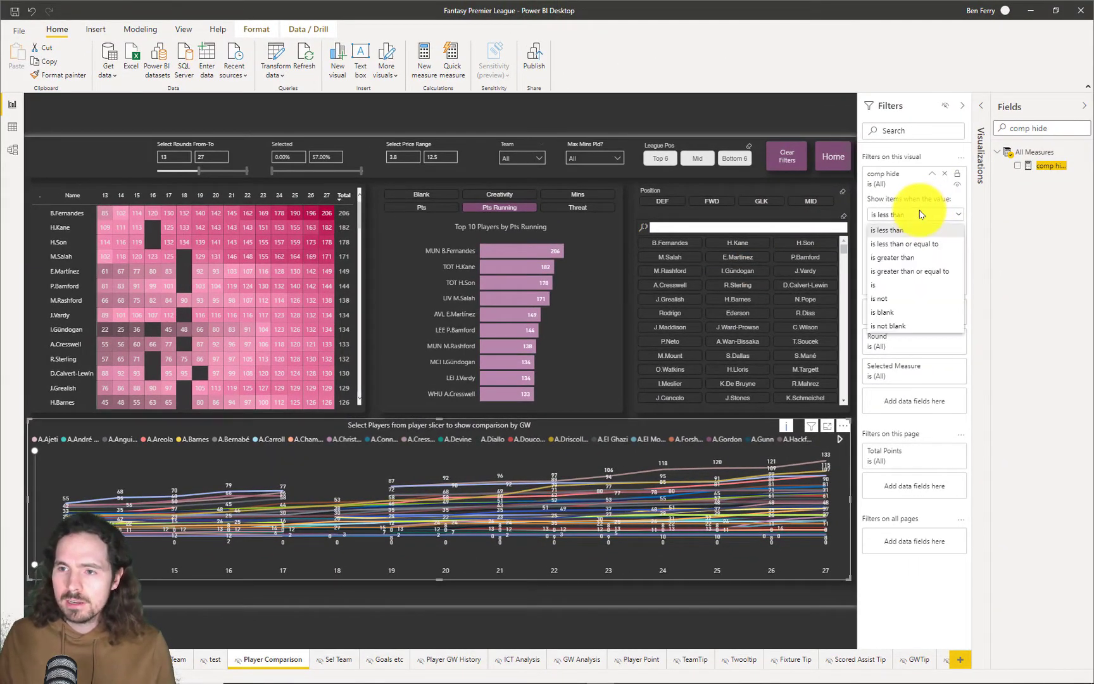
click(924, 214)
click(882, 227)
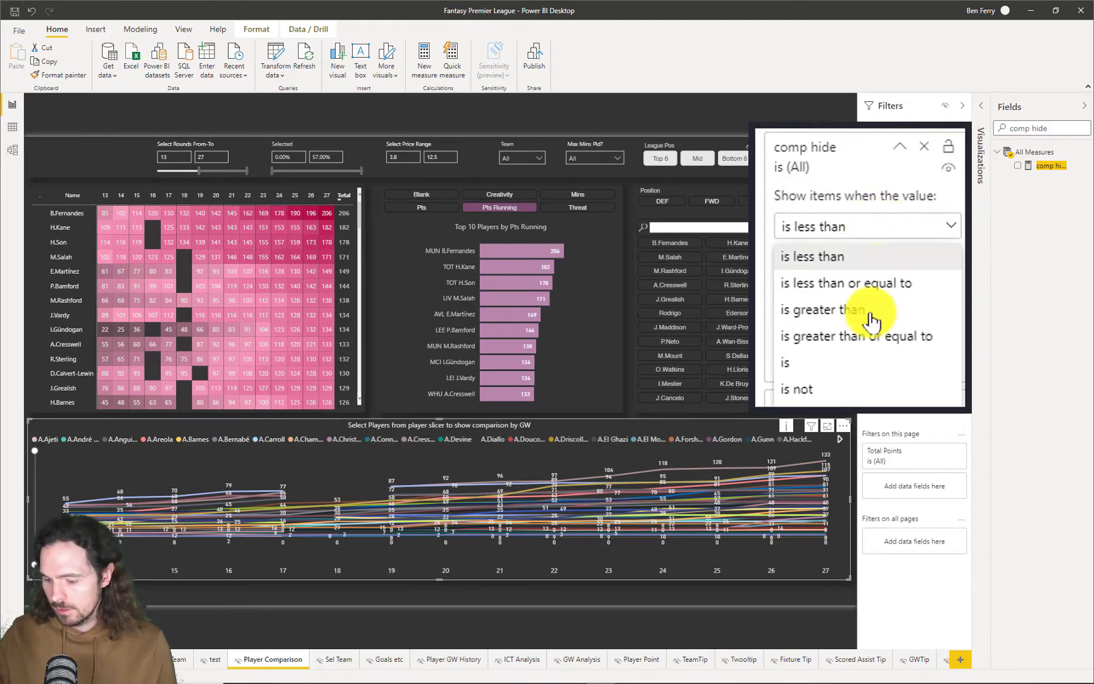
click(795, 361)
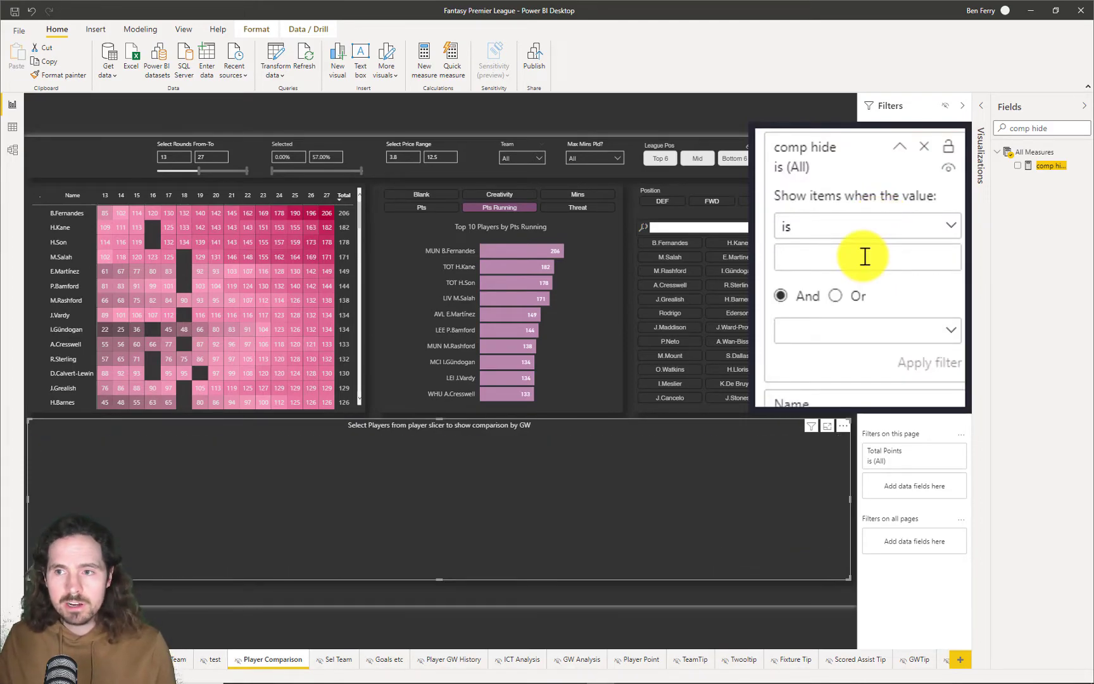
click(865, 256)
text(1)
click(917, 366)
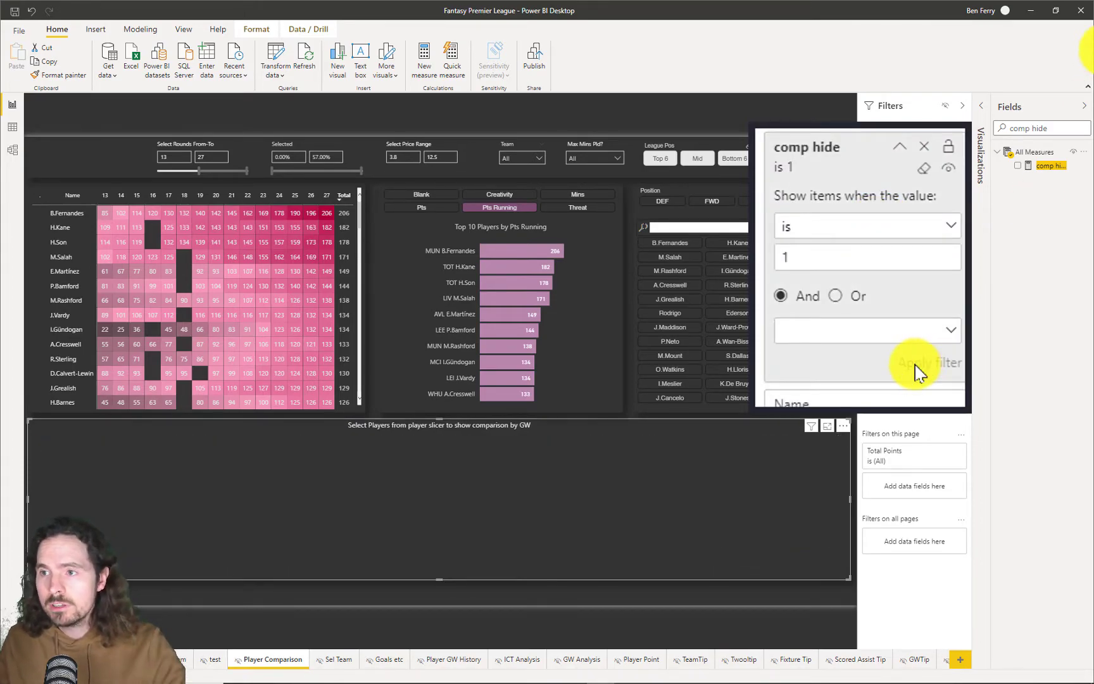
click(1045, 165)
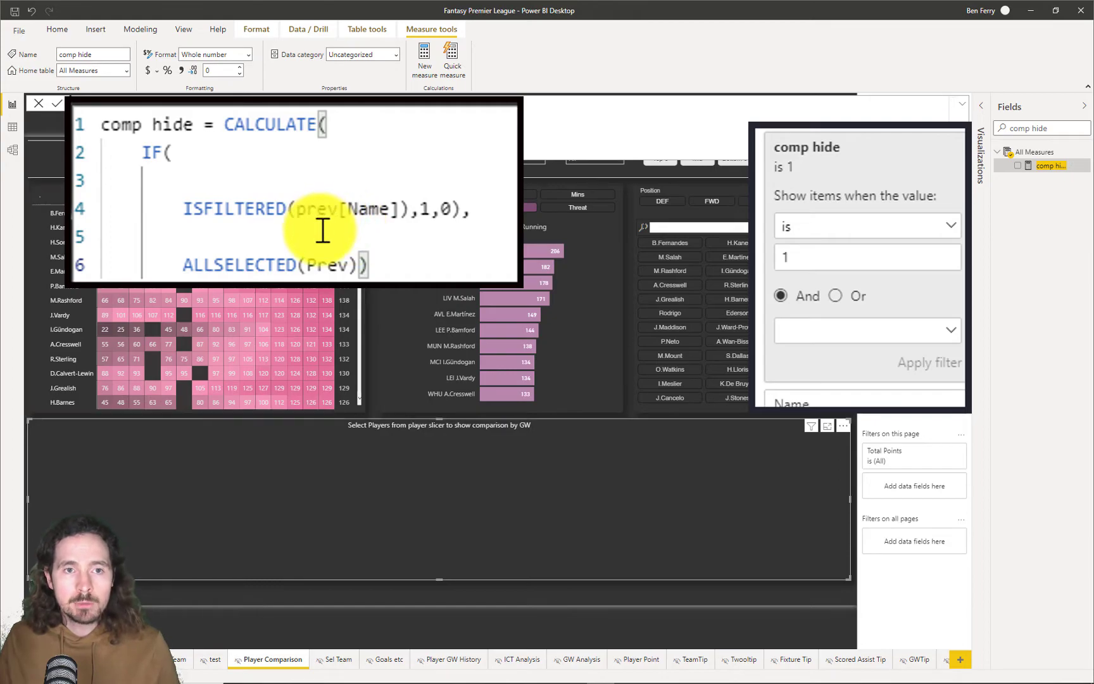
Step: Highlight prev[Name] and Prev in the comp hide formula, then delete one trailing closing bracket
drag(297, 211, 362, 222)
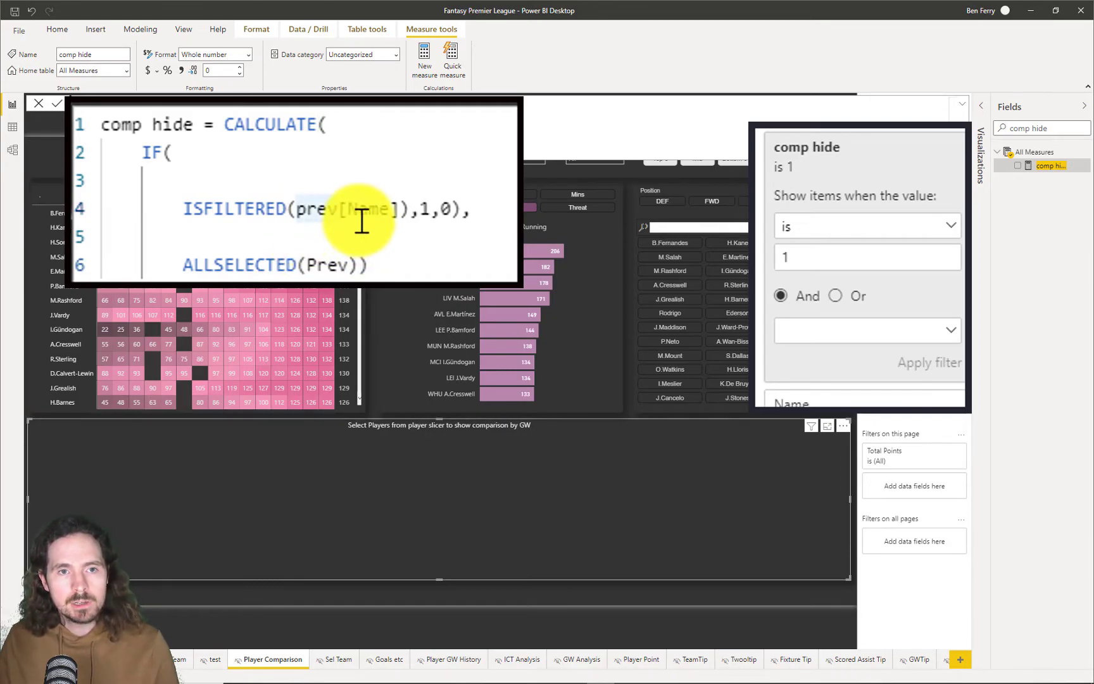
double_click(362, 209)
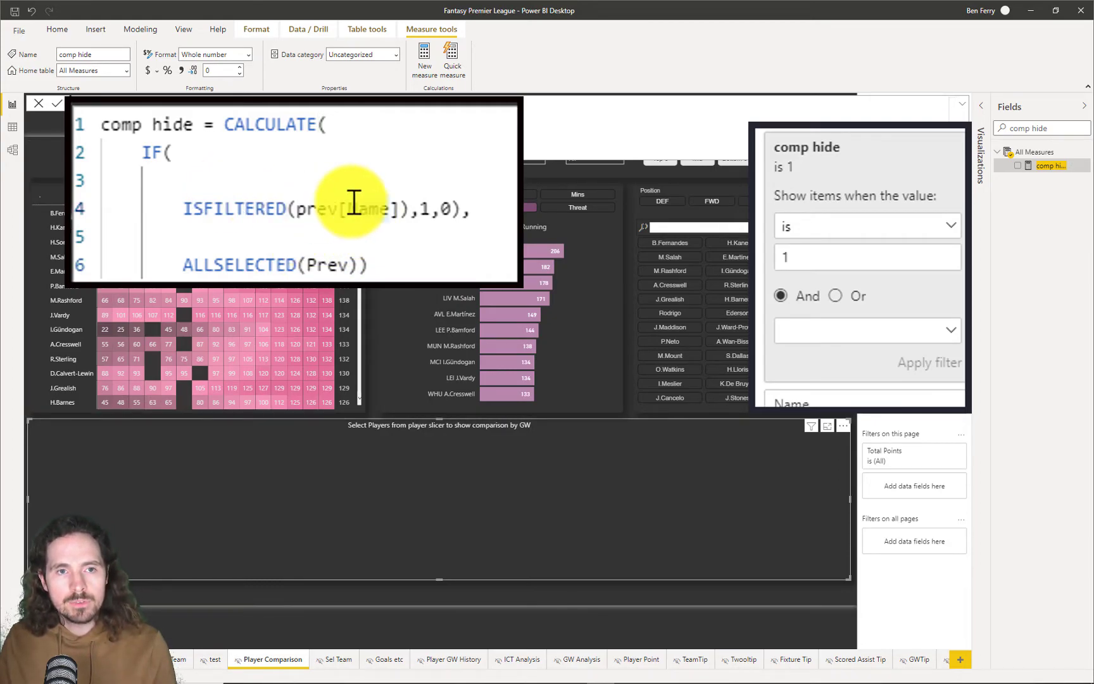
click(318, 210)
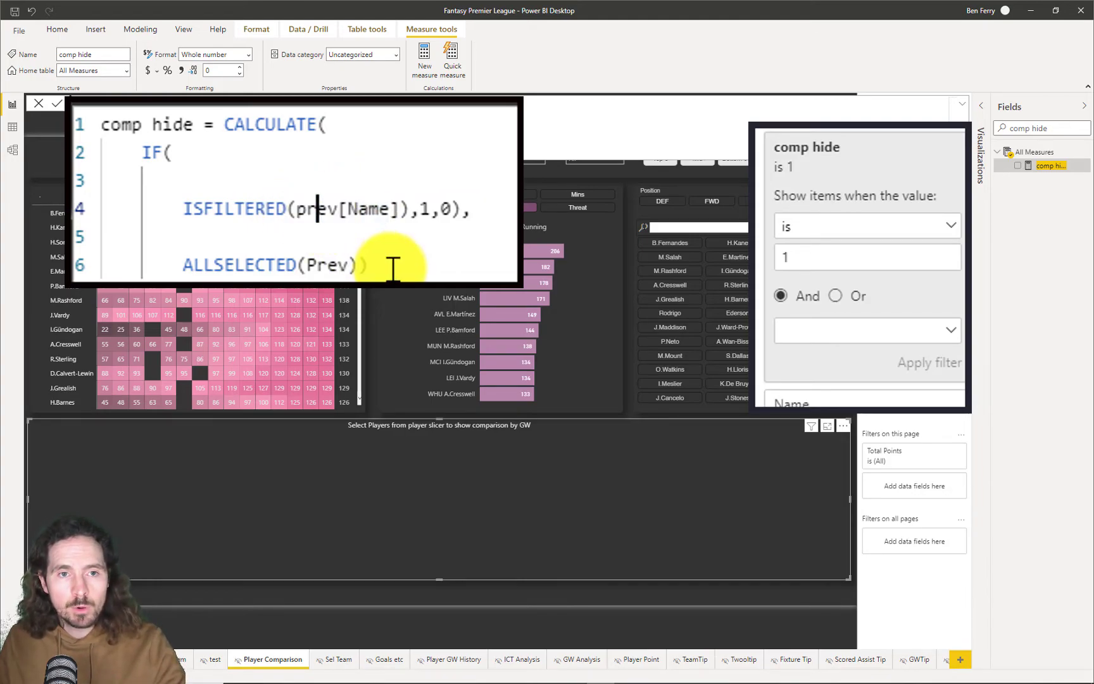
click(409, 210)
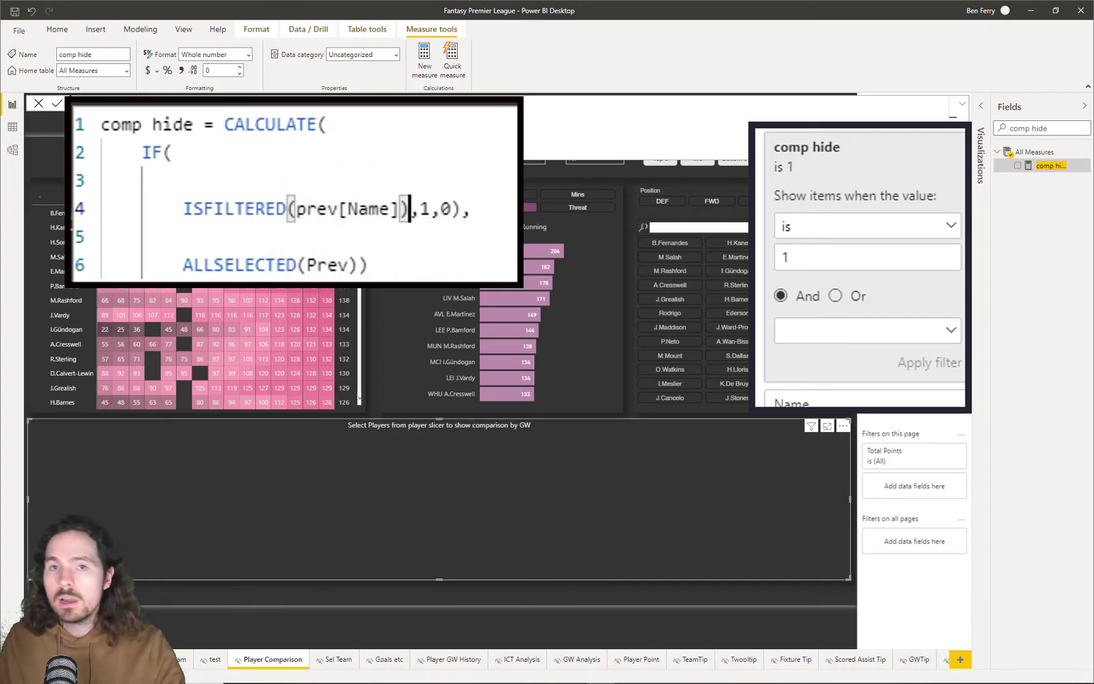
click(447, 180)
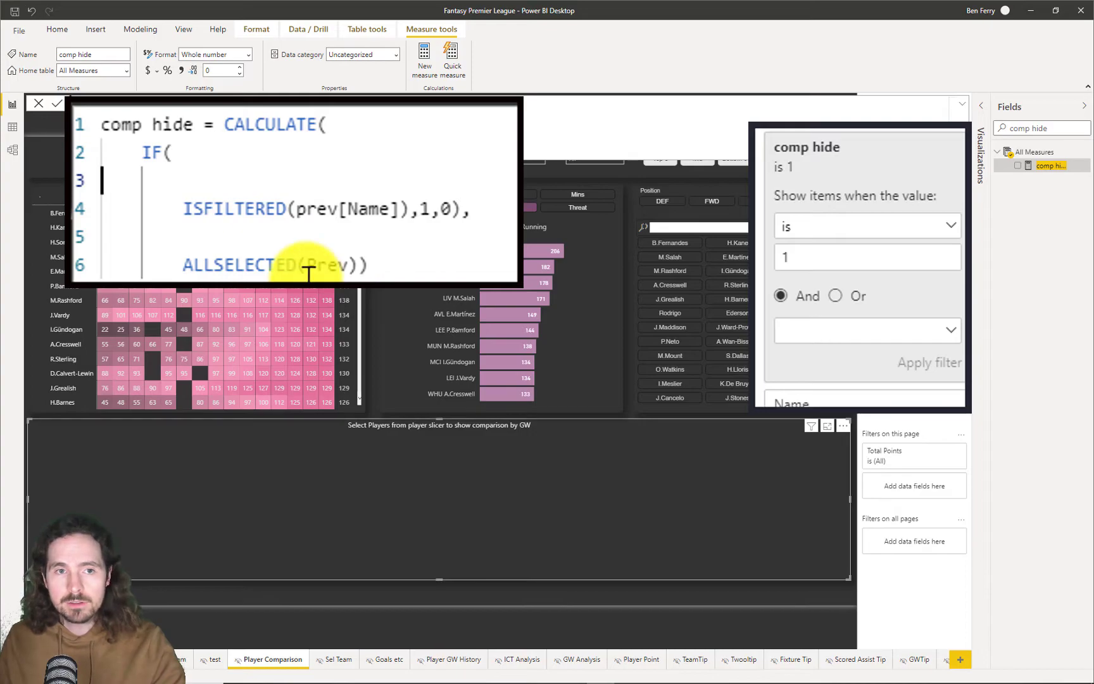
double_click(326, 263)
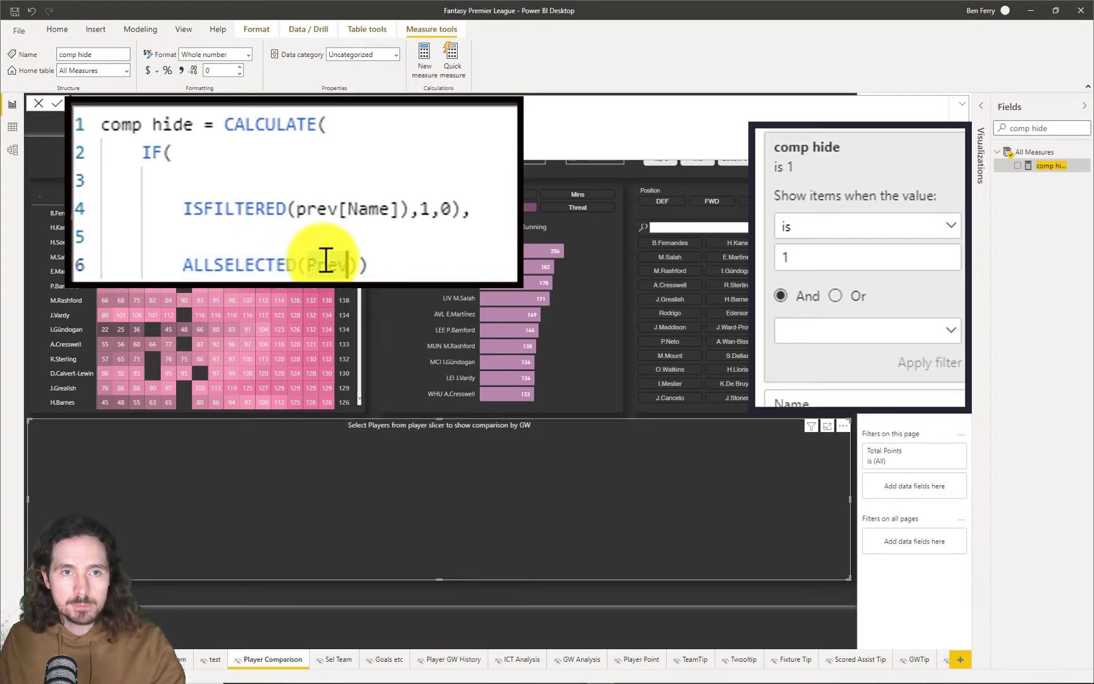
click(377, 265)
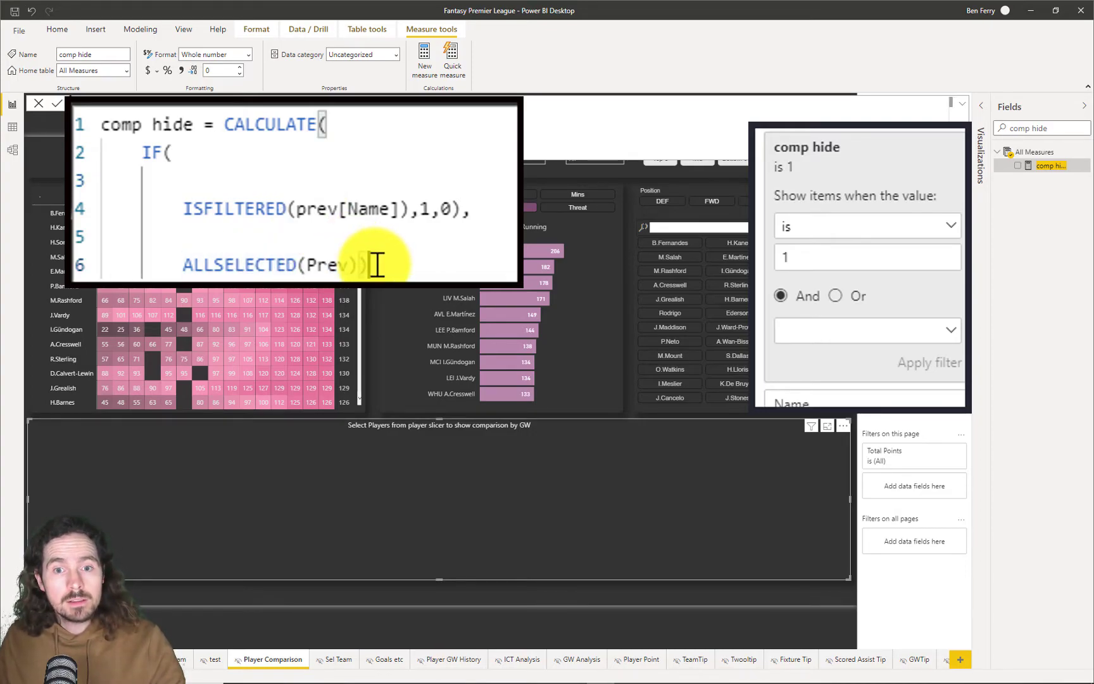
key(BackSpace)
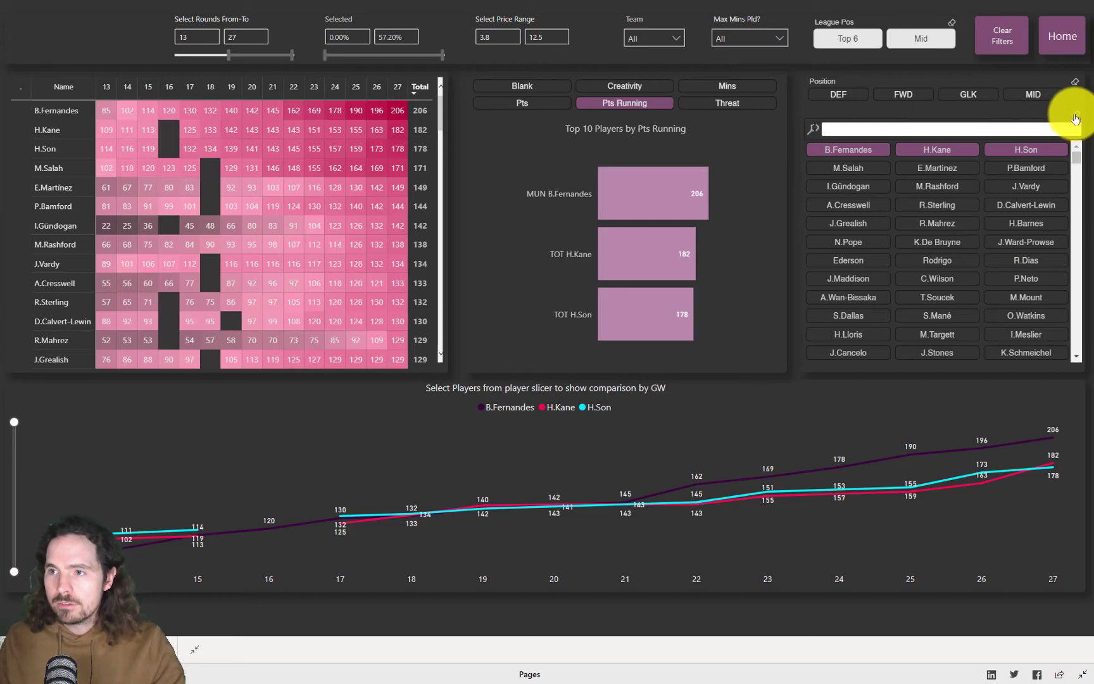
Step: Clear the slicer, pick B.Fernandes and H.Kane to plot their lines, then return to Desktop
click(1075, 114)
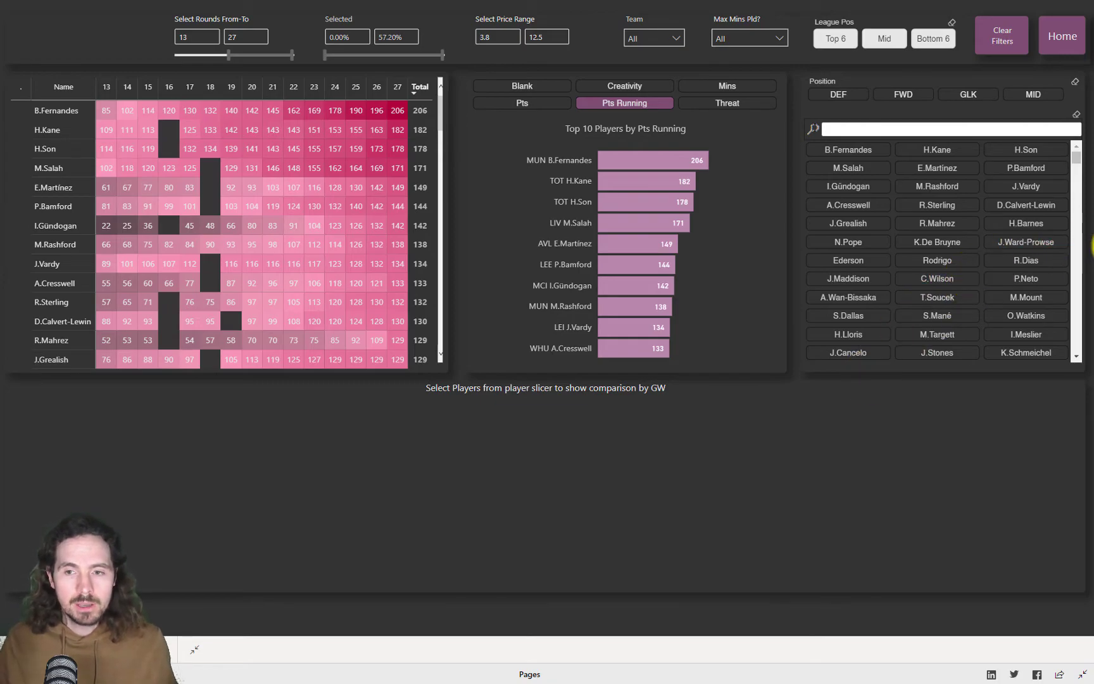
click(850, 150)
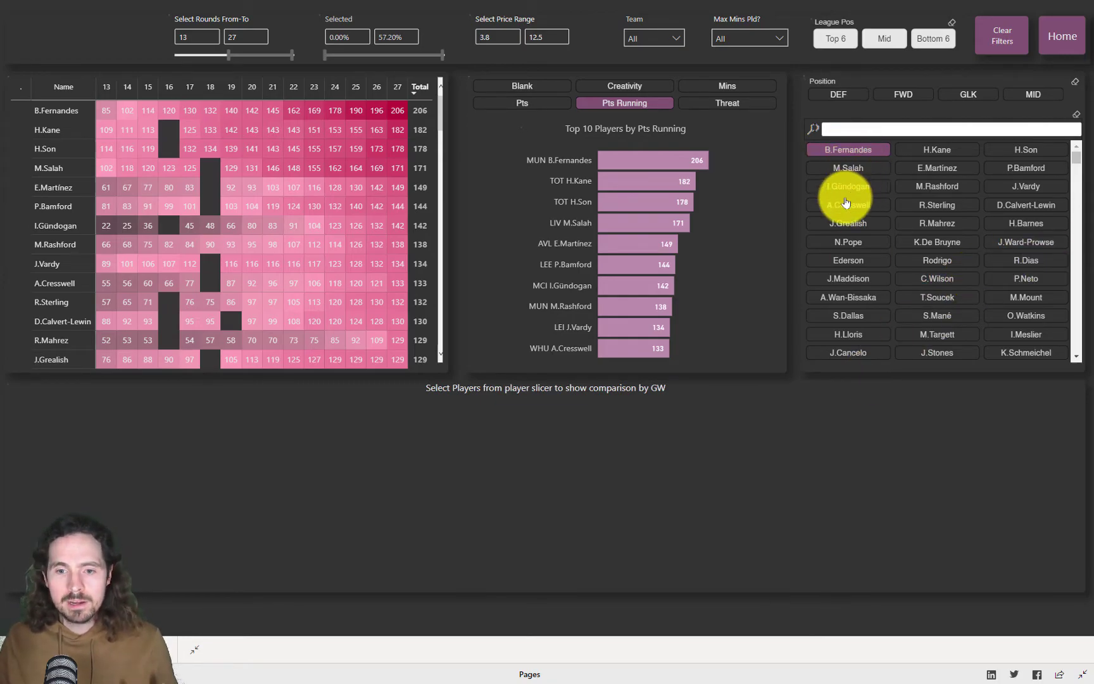
click(928, 154)
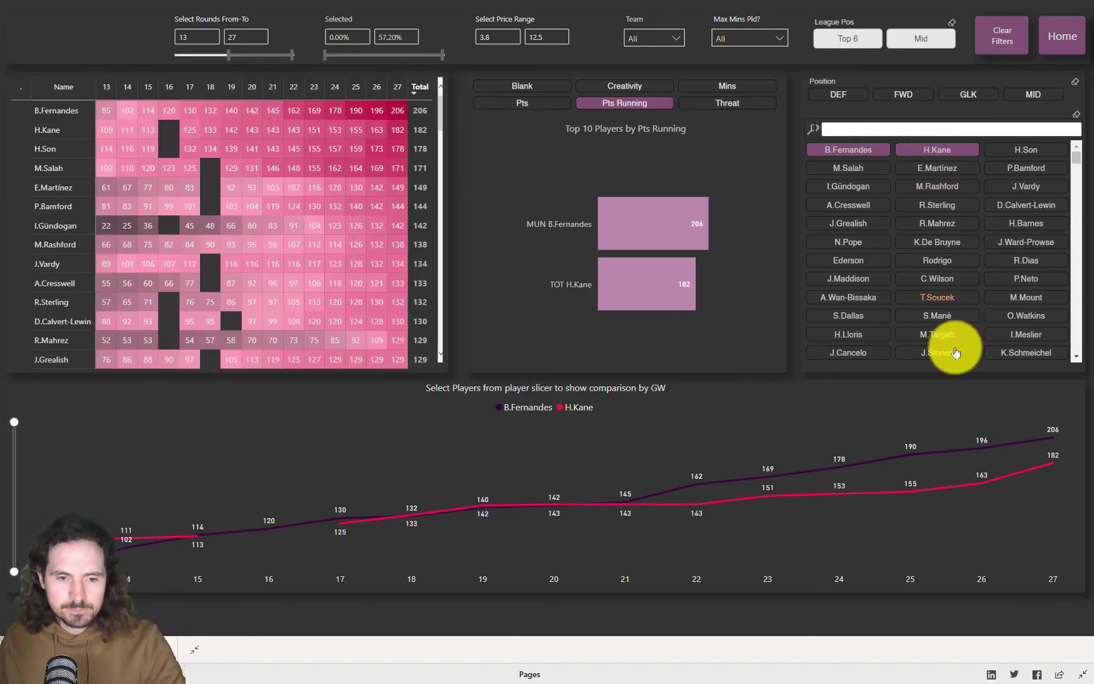
mouse_move(564, 441)
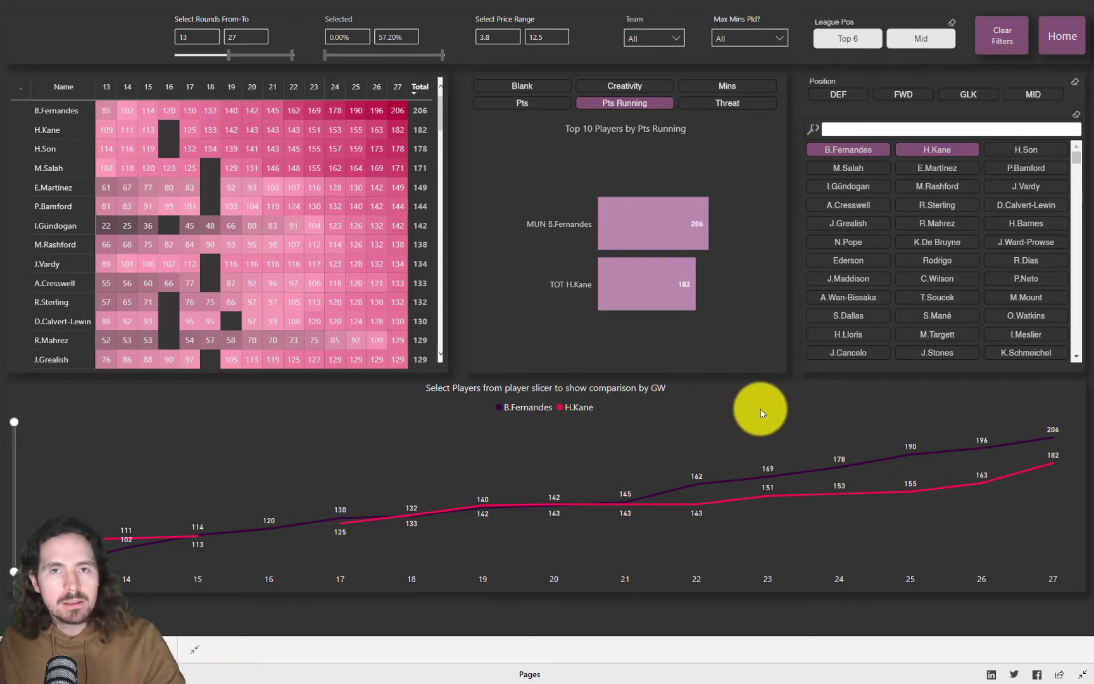
key(alt+Tab)
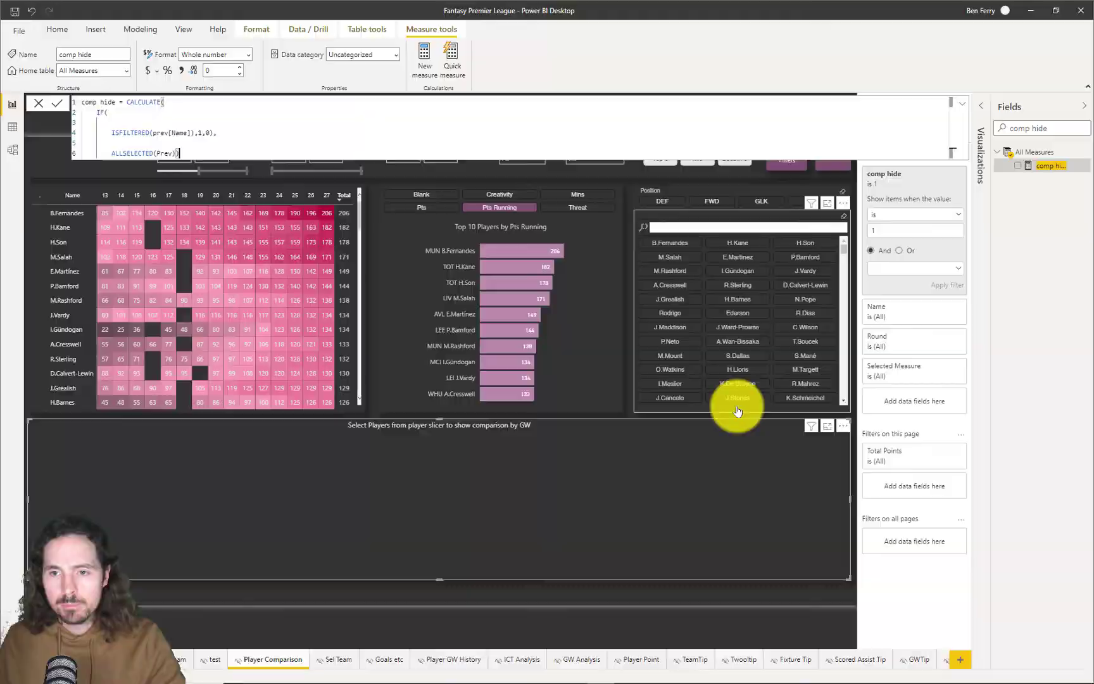
Step: Glance at the published report, then shrink the comp hide formula bar to one line
key(alt+Tab)
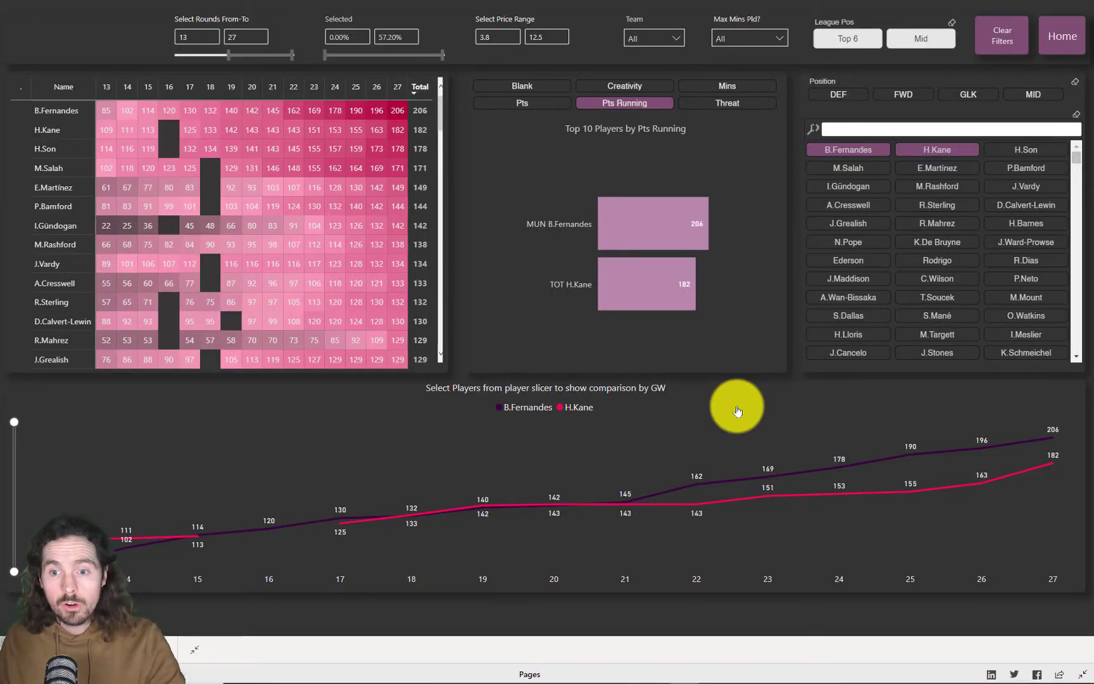
key(alt+Tab)
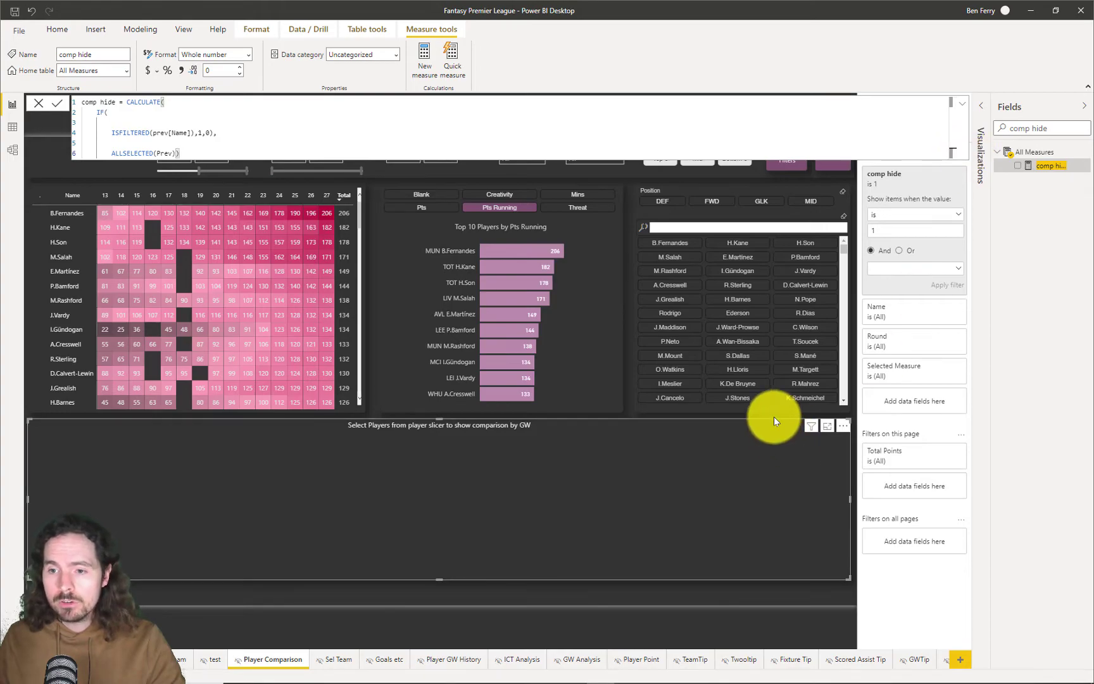
click(265, 134)
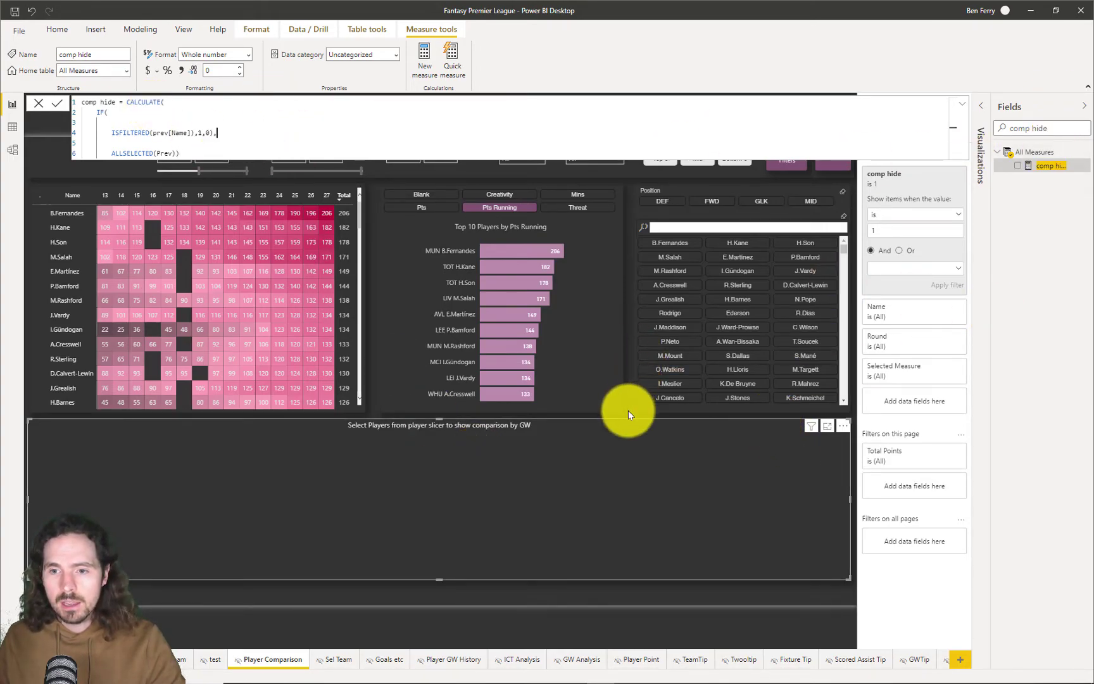
click(963, 106)
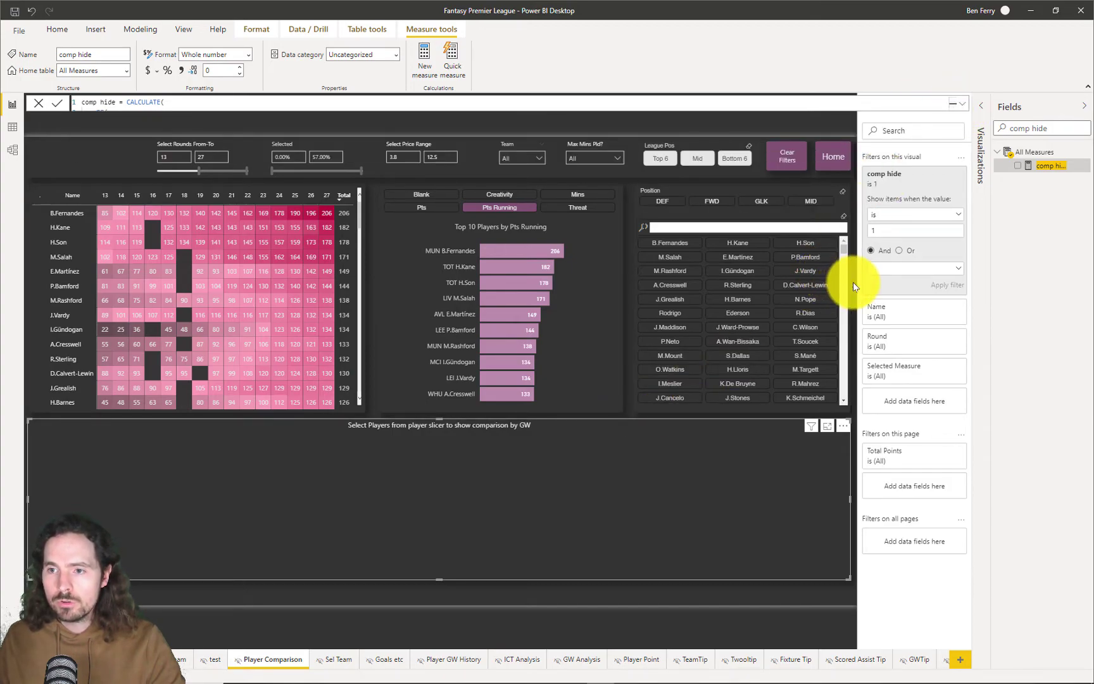